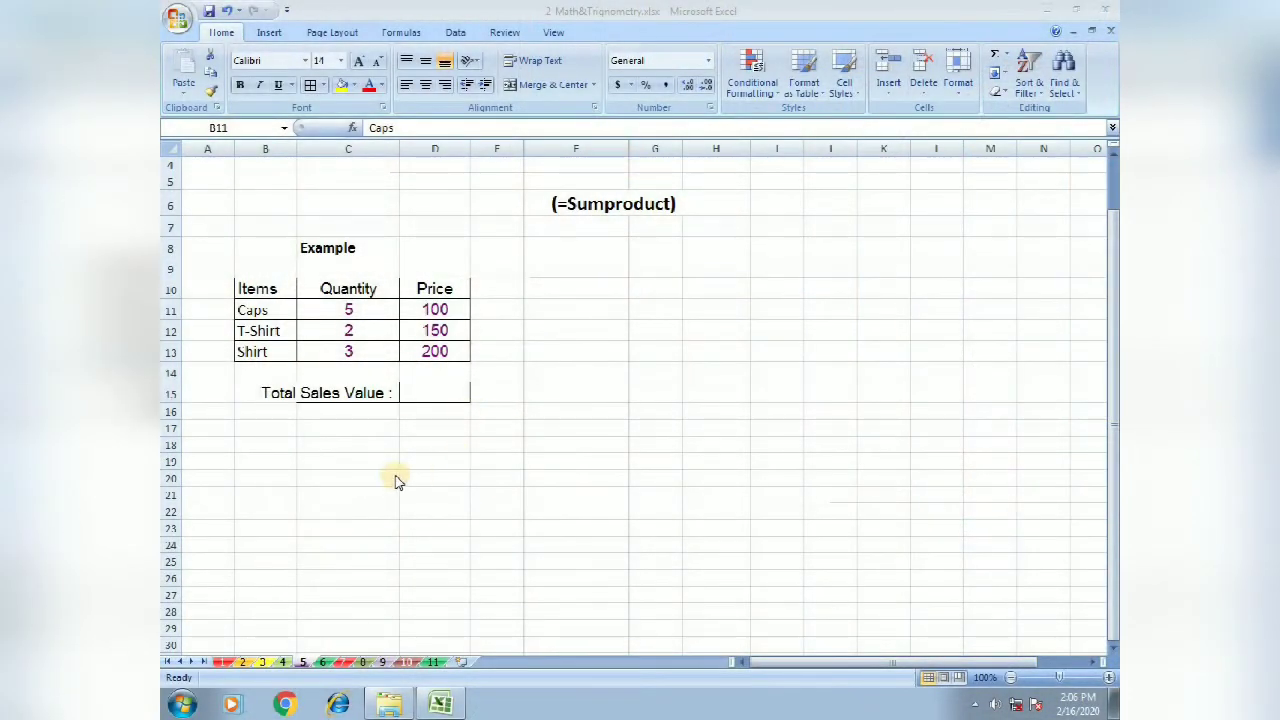
- Point out the Items, Quantity and Price headers and mark the quantity and price ranges
{"action": "left_click", "coordinate": [266, 288]}
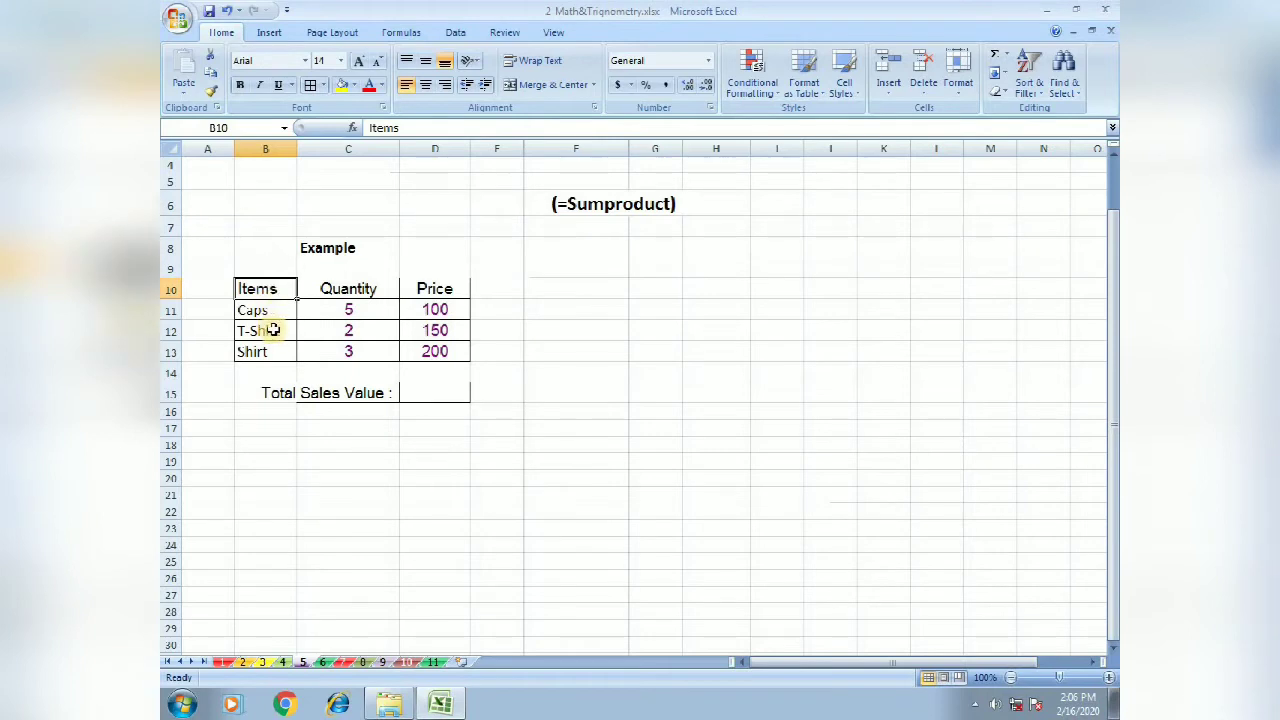
{"action": "left_click", "coordinate": [273, 312]}
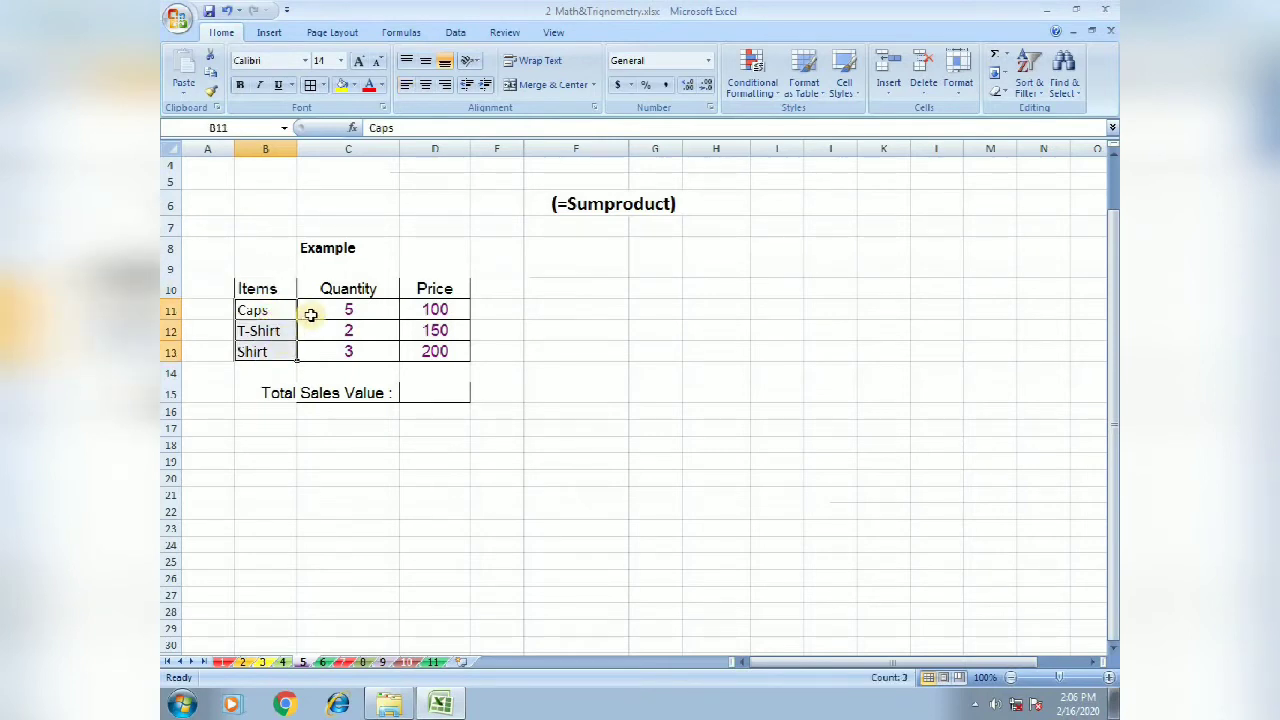
{"action": "left_click", "coordinate": [355, 290]}
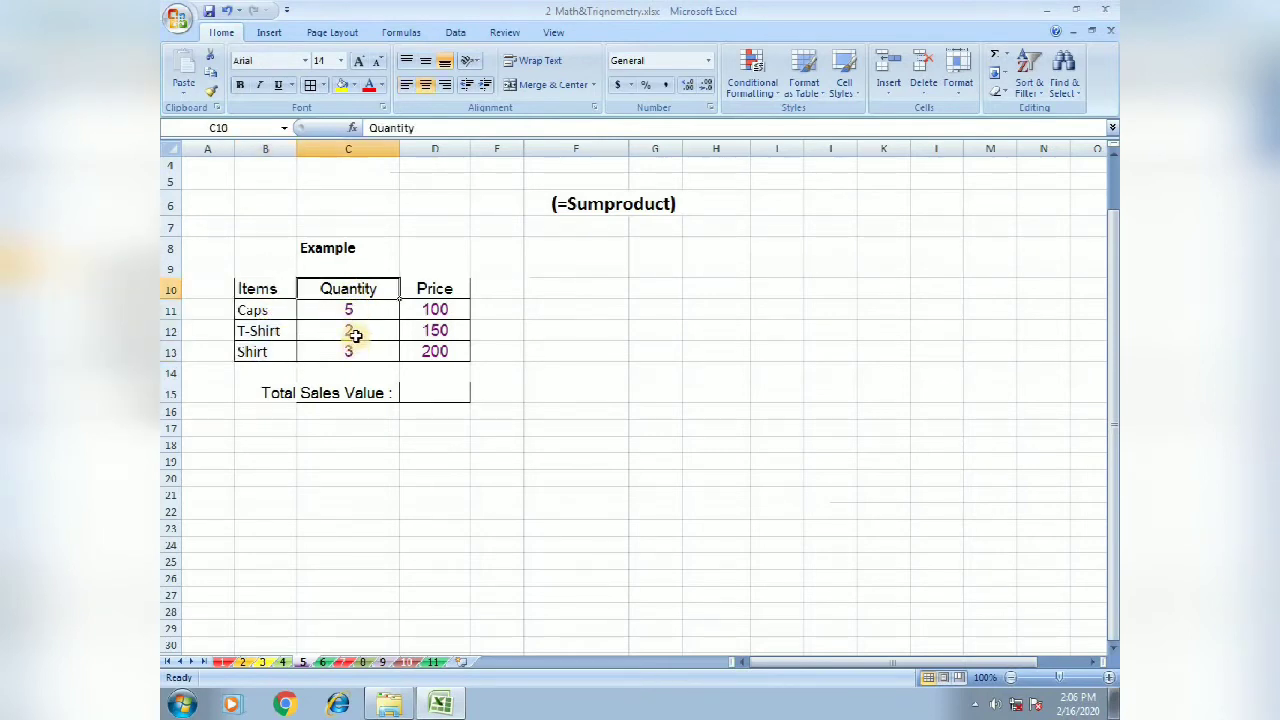
{"action": "left_click_drag", "start_coordinate": [363, 309], "coordinate": [370, 352]}
{"action": "left_click", "coordinate": [443, 288]}
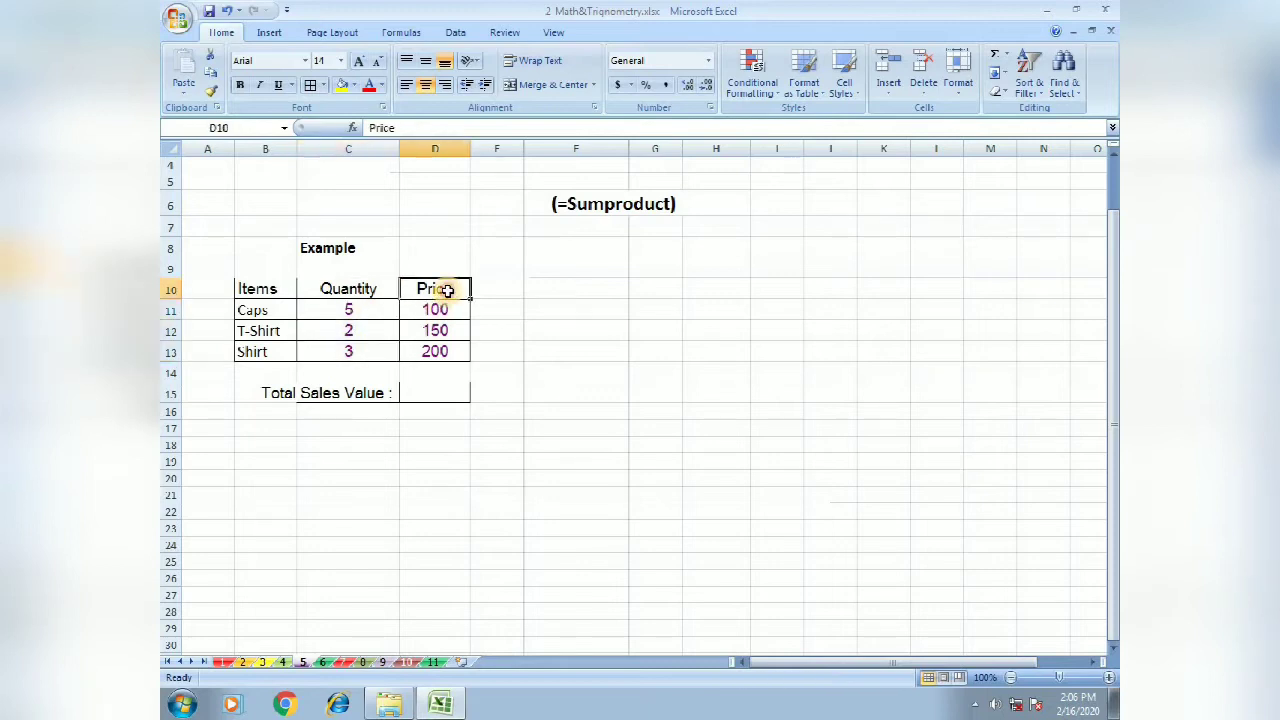
{"action": "left_click", "coordinate": [445, 316]}
{"action": "left_click_drag", "start_coordinate": [445, 316], "coordinate": [438, 350]}
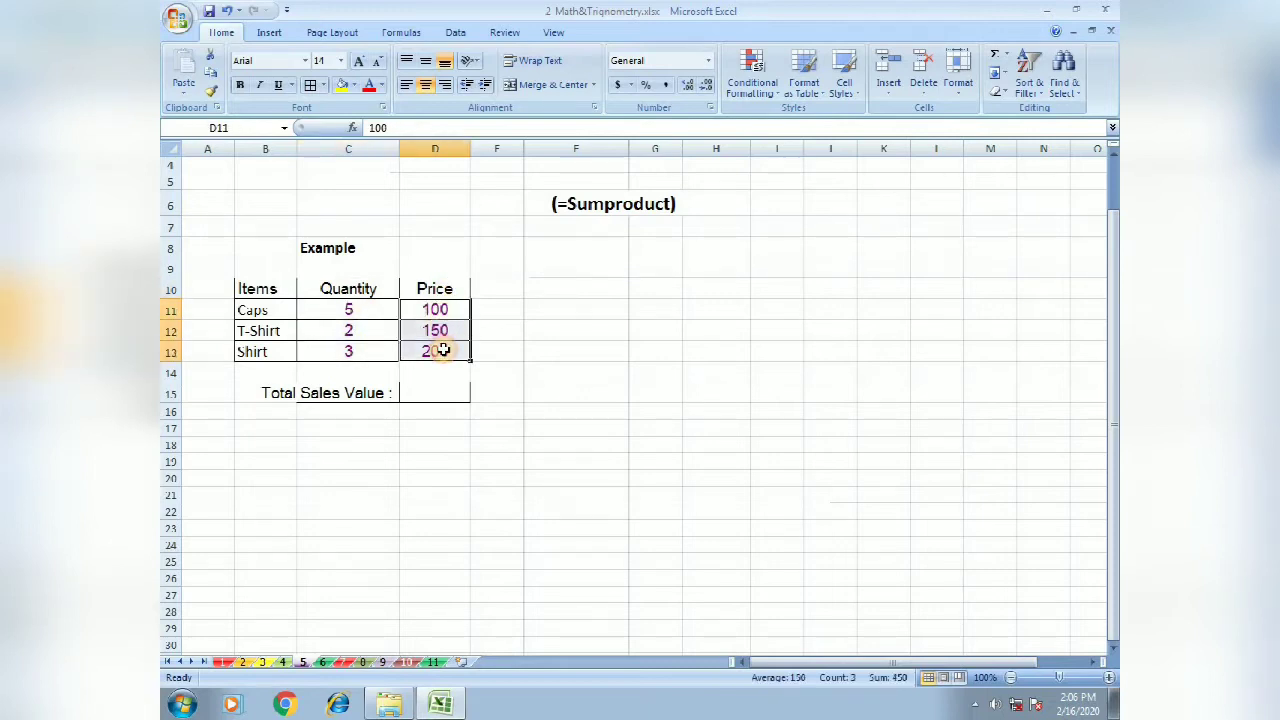
- Walk through each row's quantity and price: Caps 5×100, T-Shirt 2×150, Shirt 3×200
{"action": "left_click", "coordinate": [274, 312]}
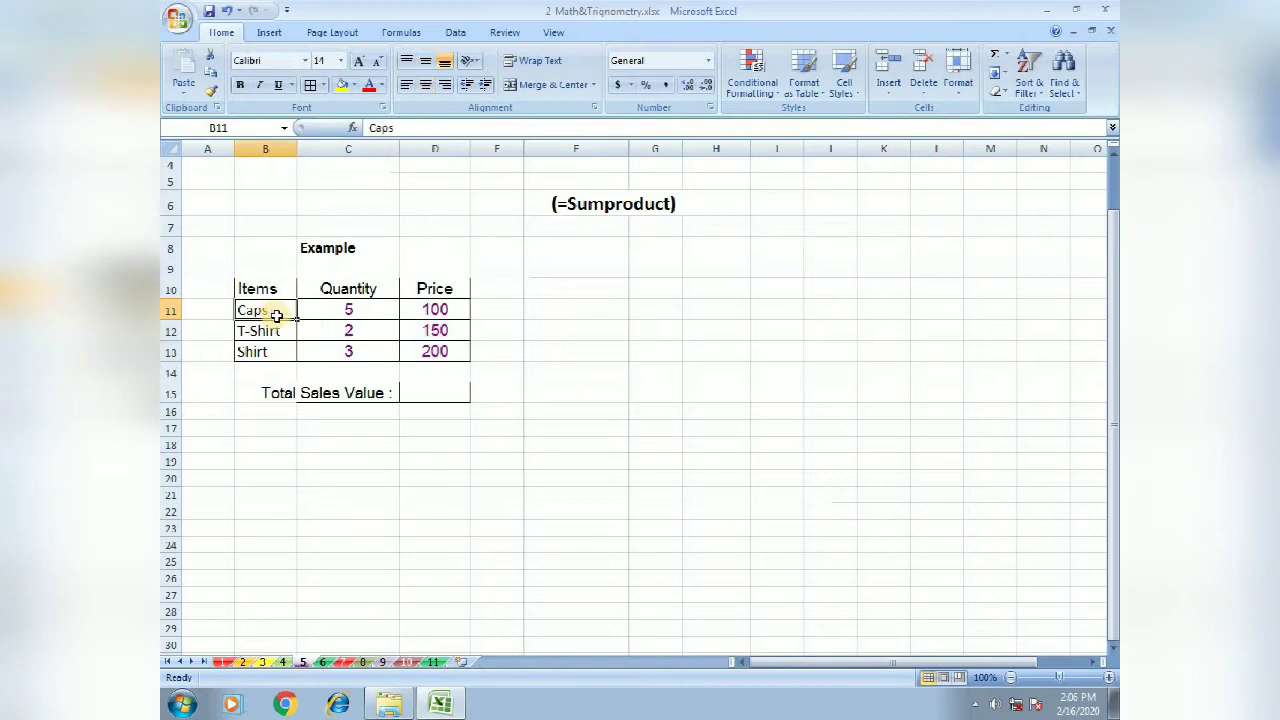
{"action": "left_click", "coordinate": [358, 312]}
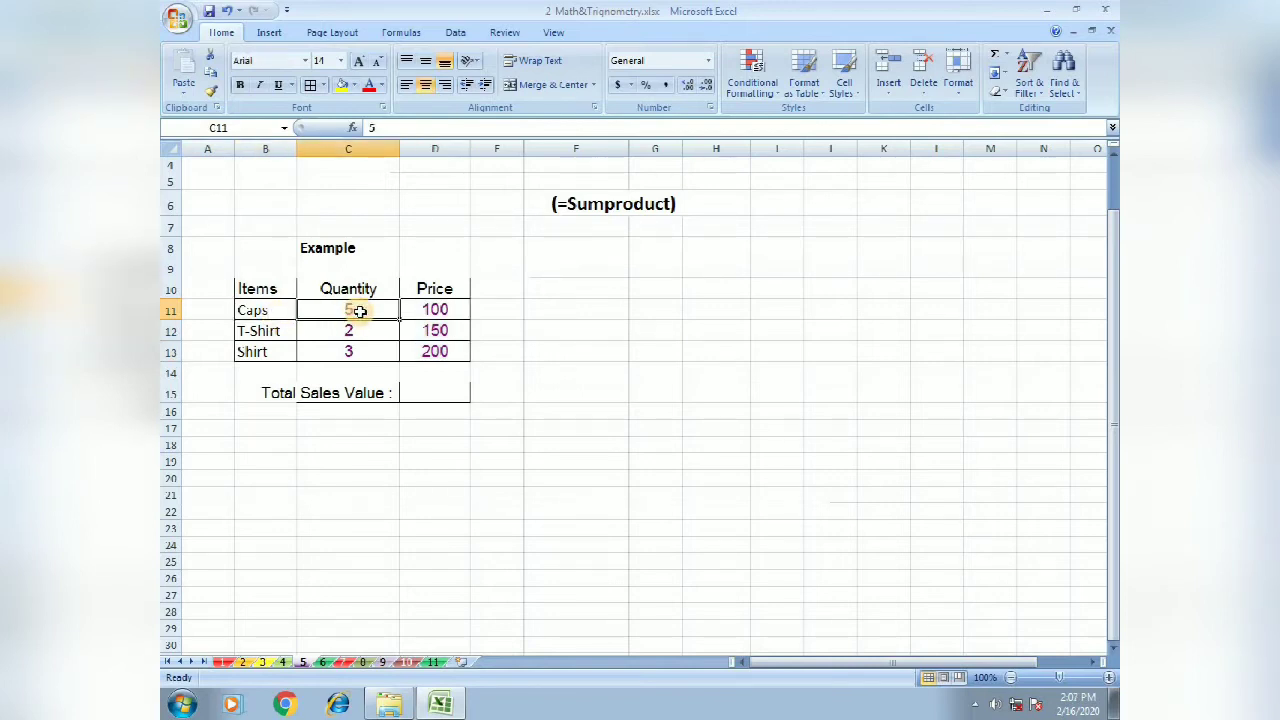
{"action": "left_click", "coordinate": [438, 311]}
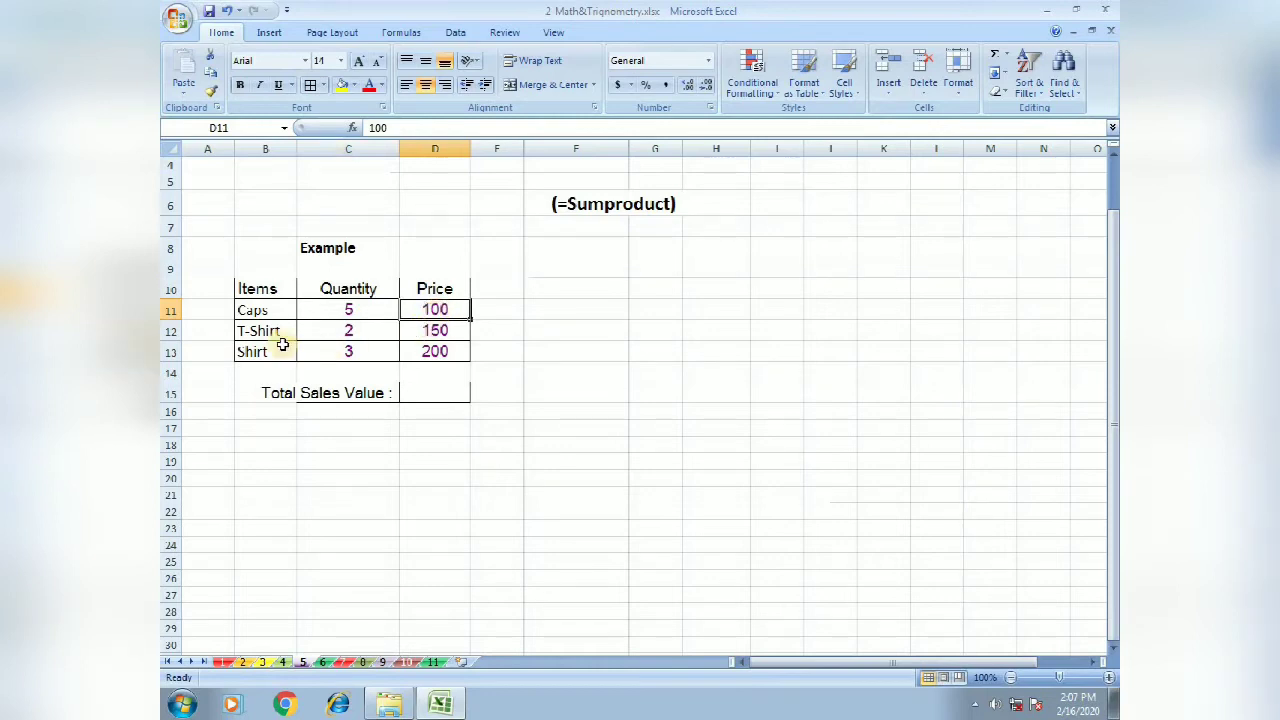
{"action": "left_click", "coordinate": [370, 333]}
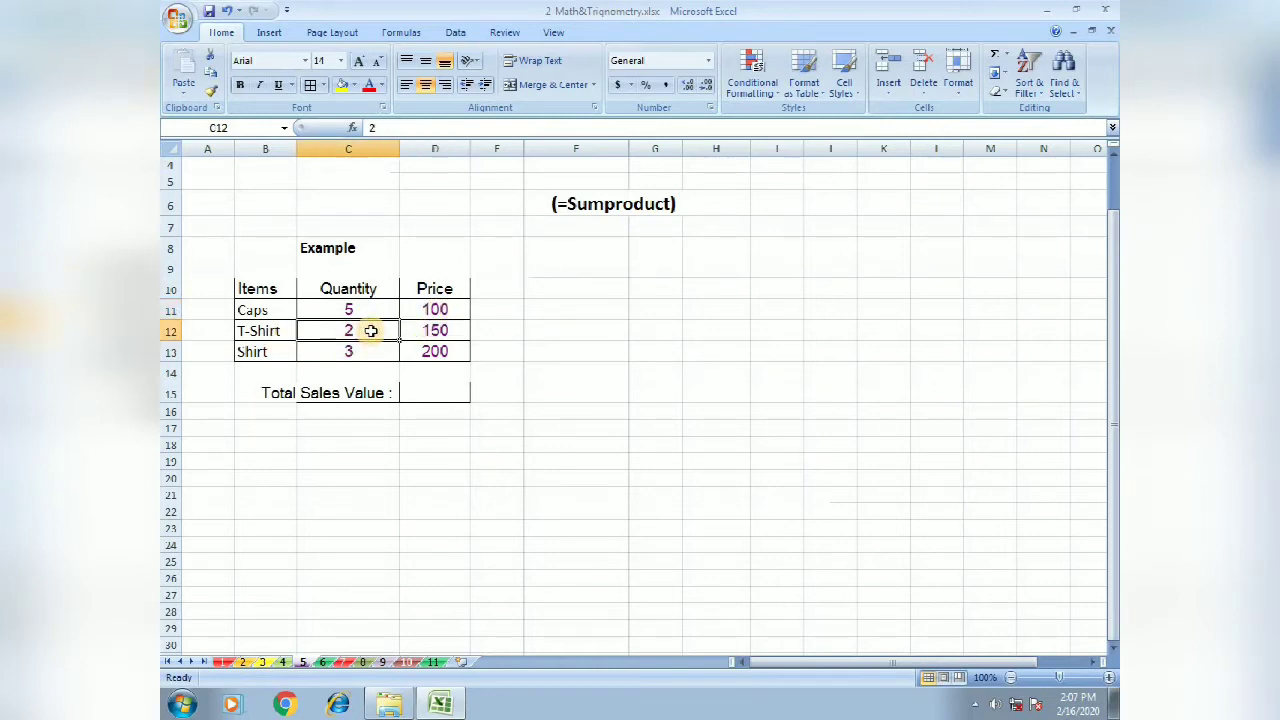
{"action": "left_click", "coordinate": [447, 330]}
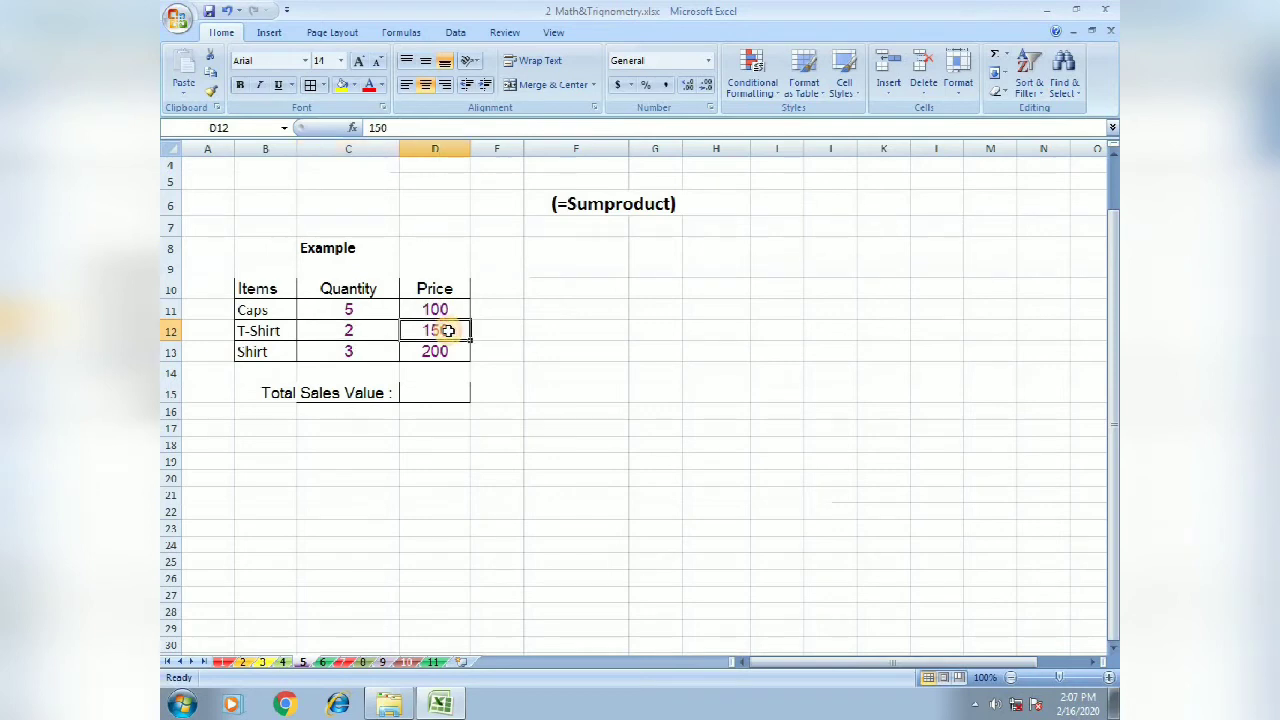
{"action": "left_click", "coordinate": [264, 353]}
{"action": "left_click", "coordinate": [364, 357]}
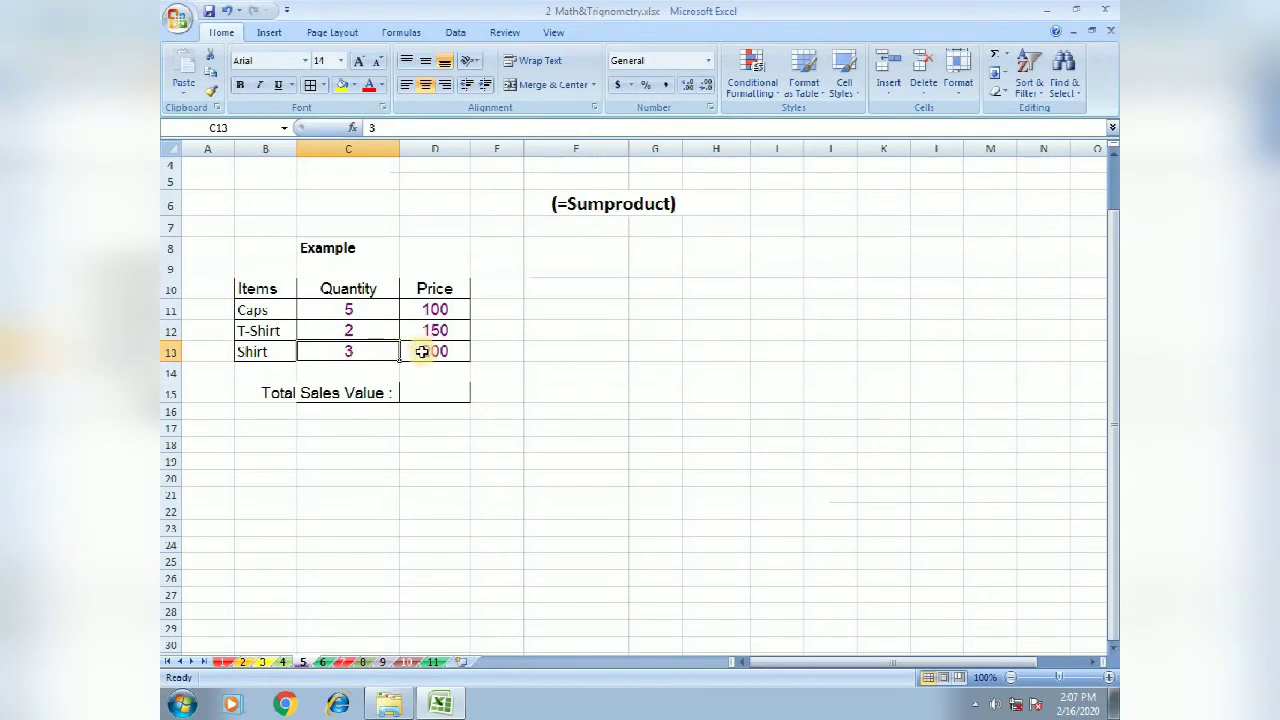
{"action": "left_click", "coordinate": [436, 353]}
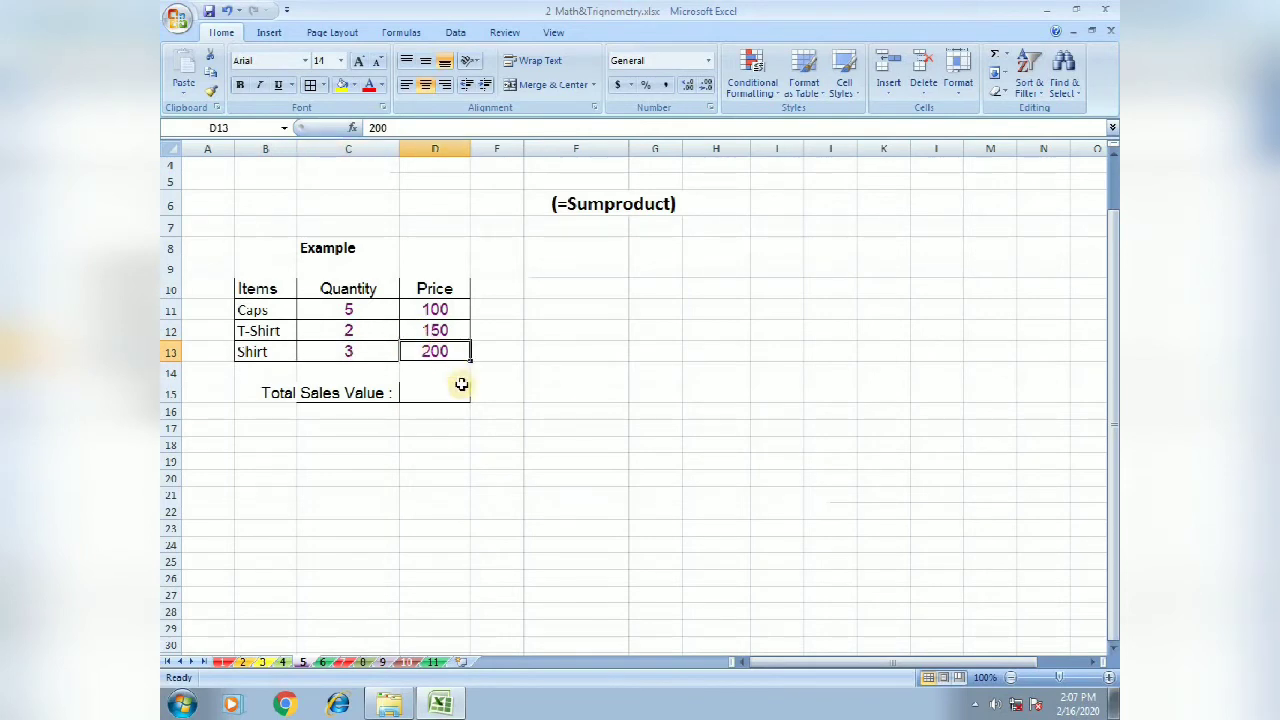
- Select the Total Sales Value cell D15, referring to the =Sumproduct title
{"action": "left_click", "coordinate": [445, 394]}
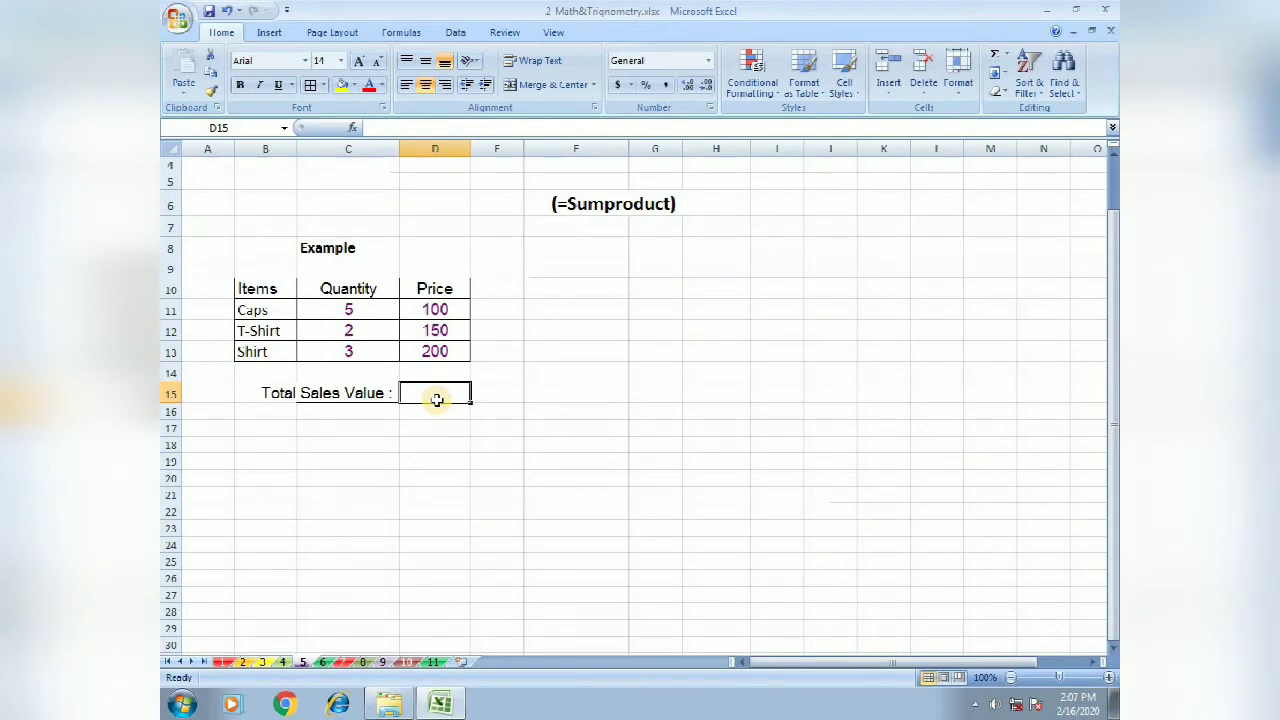
{"action": "left_click", "coordinate": [650, 209]}
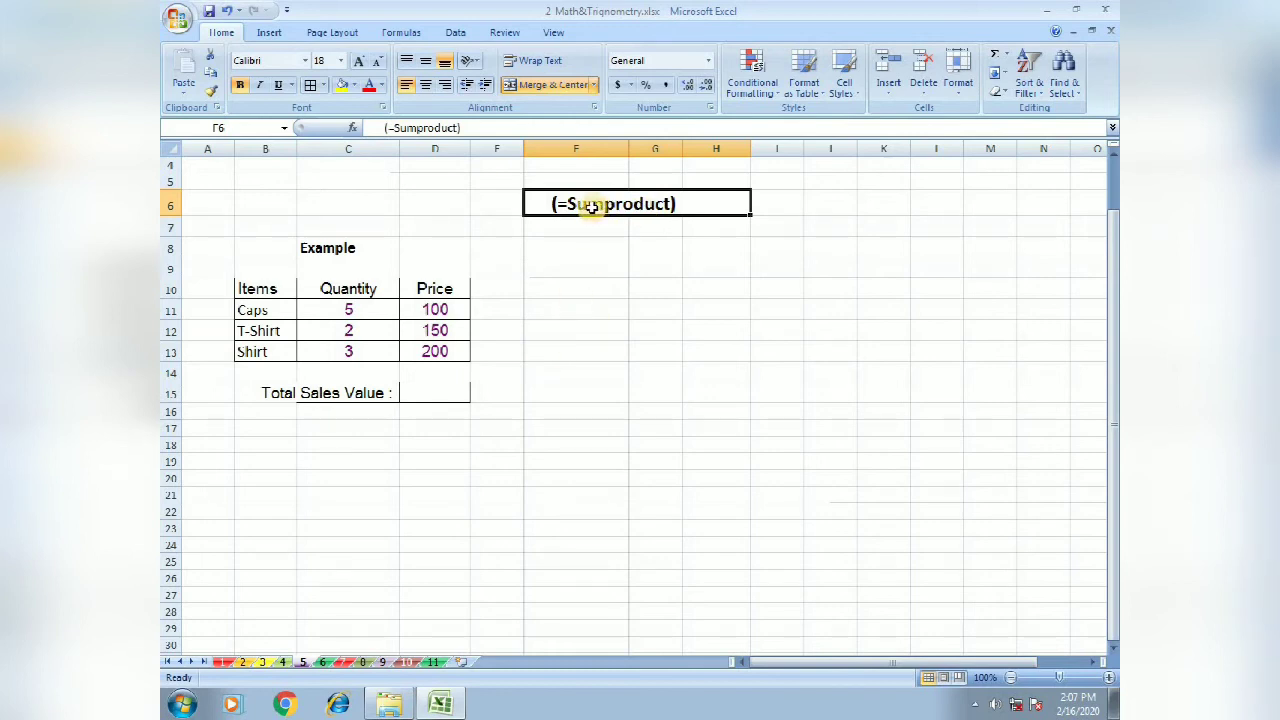
{"action": "left_click", "coordinate": [427, 397]}
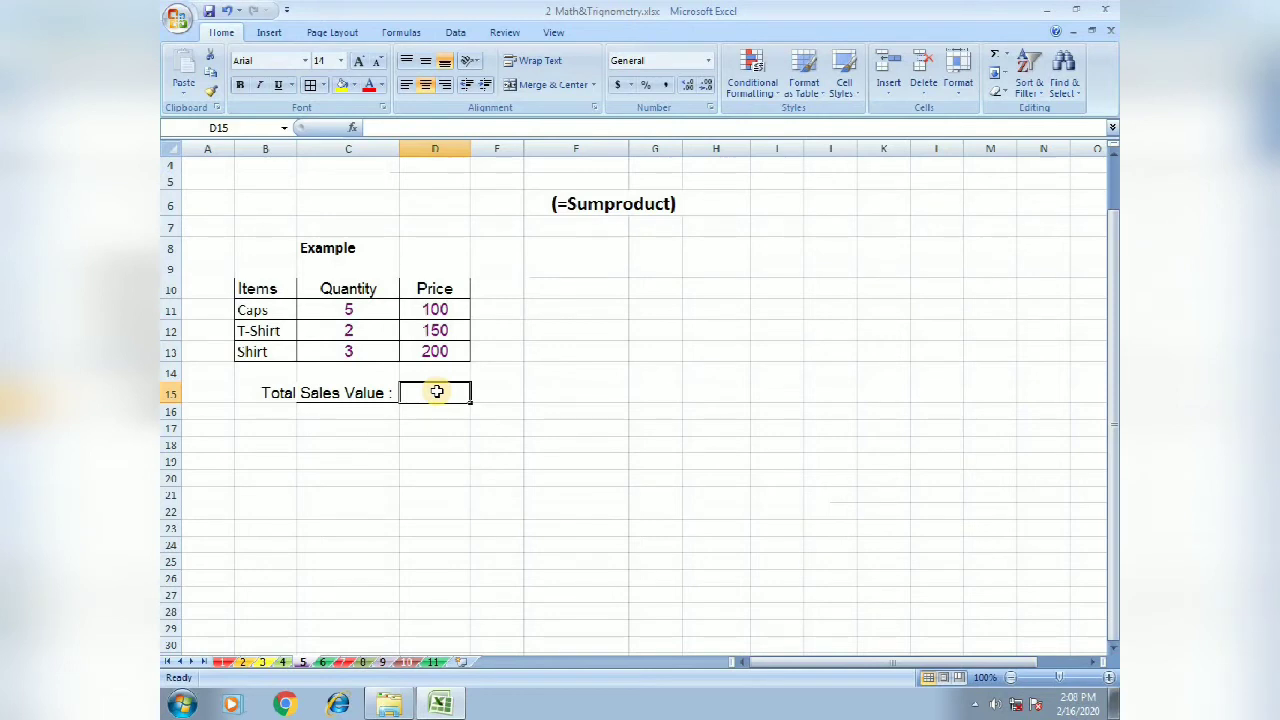
- Enter =SUMPRODUCT(C11:C13,D11:D13) in D15 to multiply quantities by prices
{"action": "type", "text": "="}
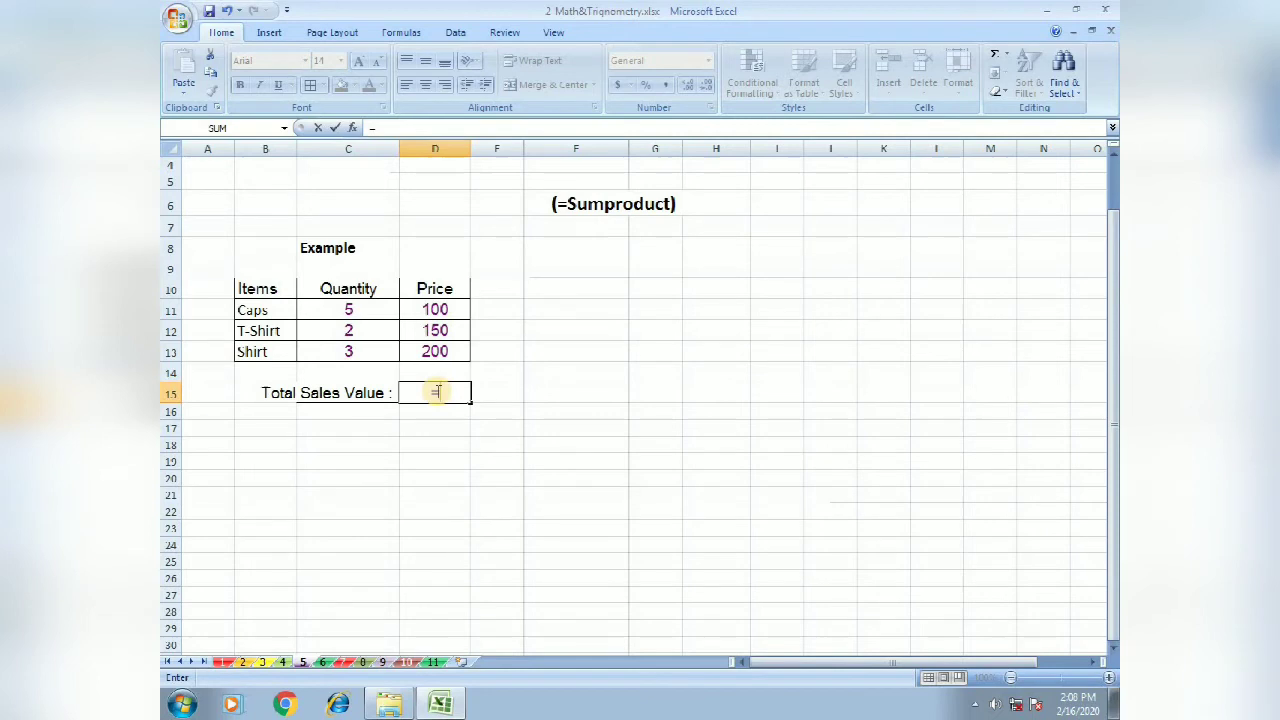
{"action": "type", "text": "sum"}
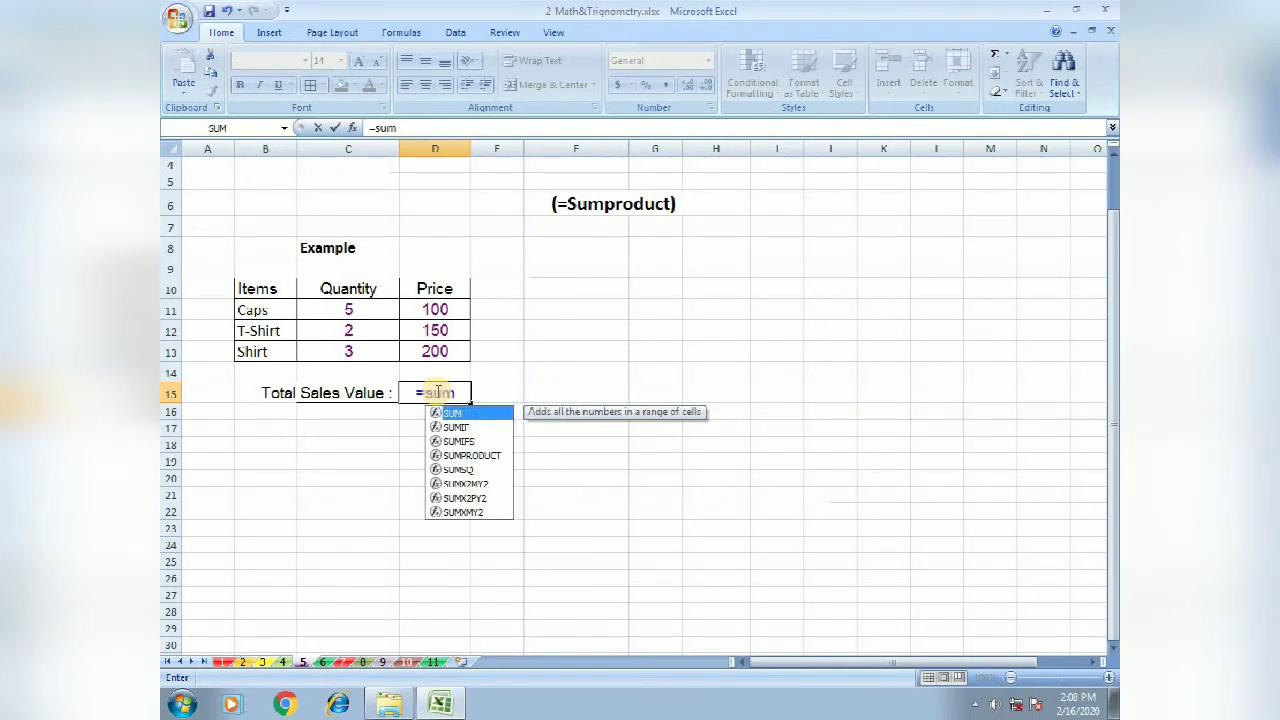
{"action": "type", "text": "product"}
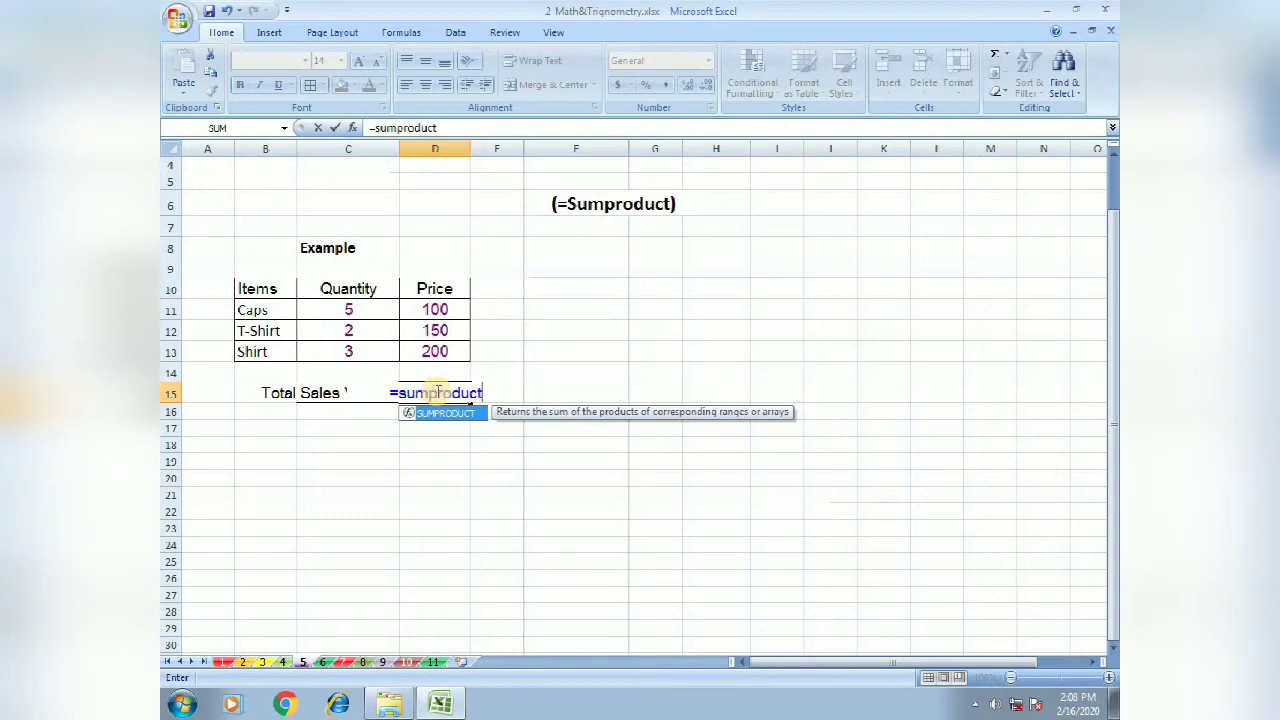
{"action": "type", "text": "("}
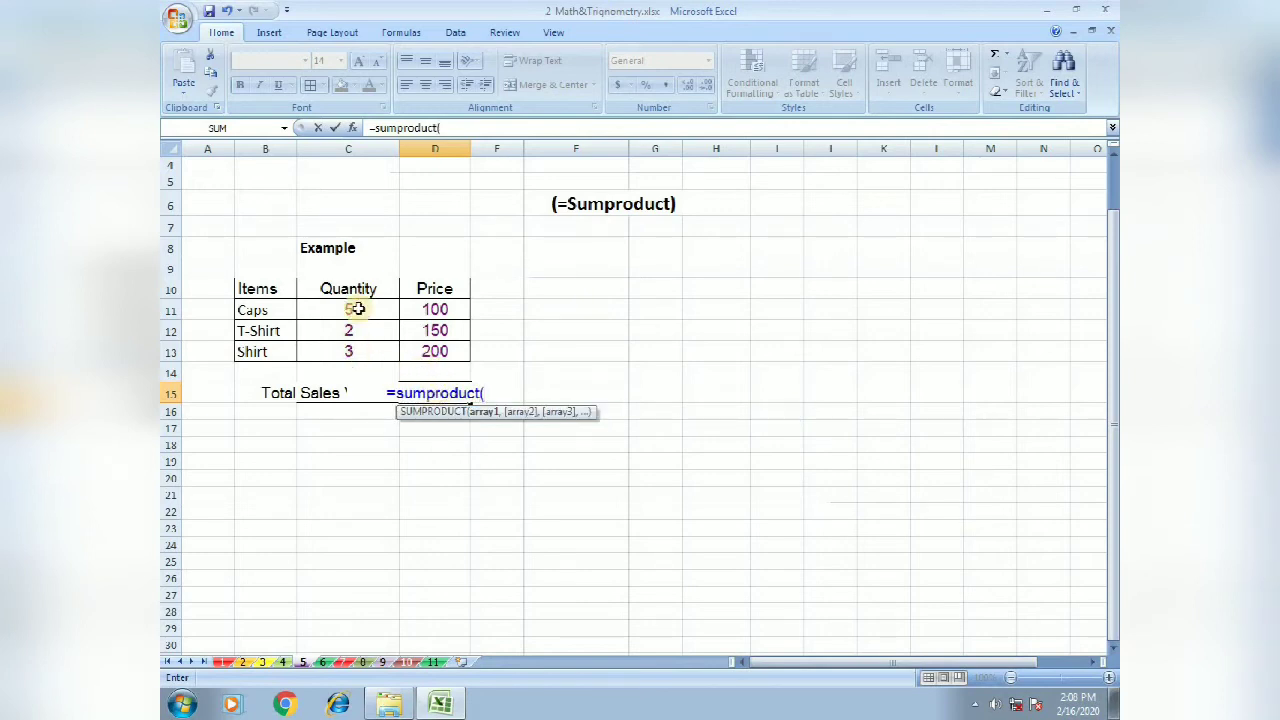
{"action": "left_click_drag", "start_coordinate": [361, 309], "coordinate": [354, 351]}
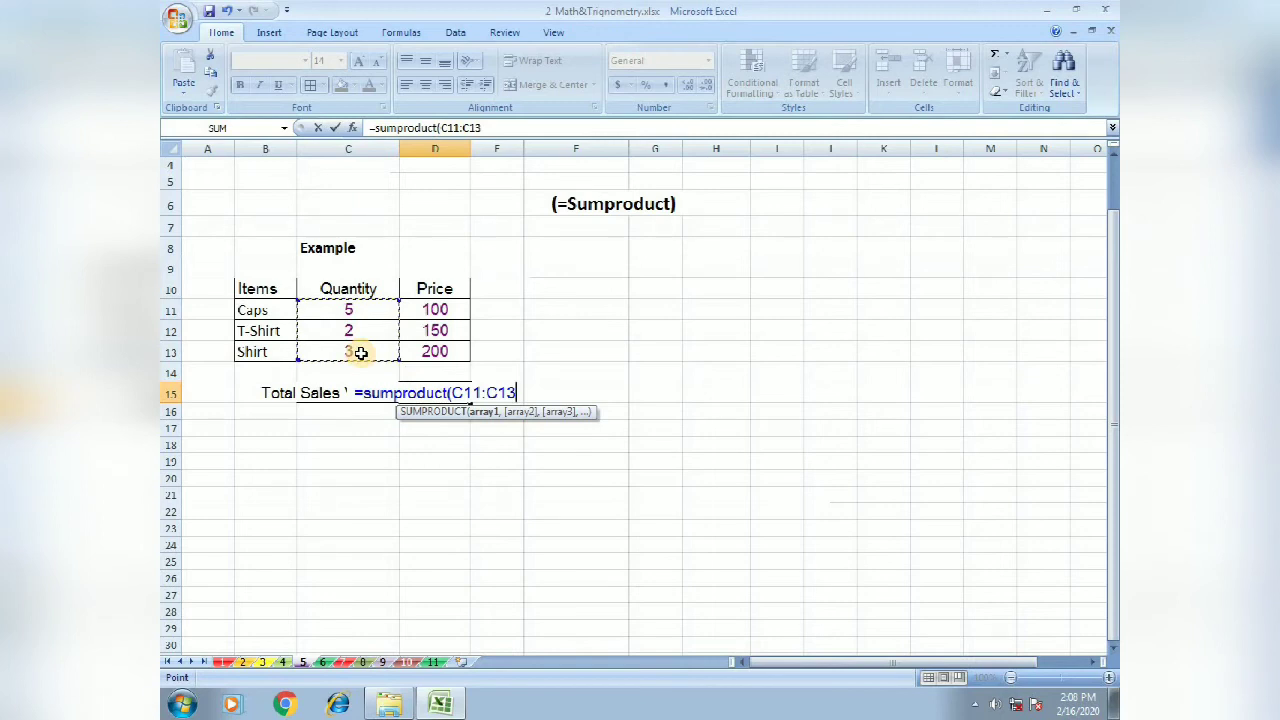
{"action": "type", "text": ","}
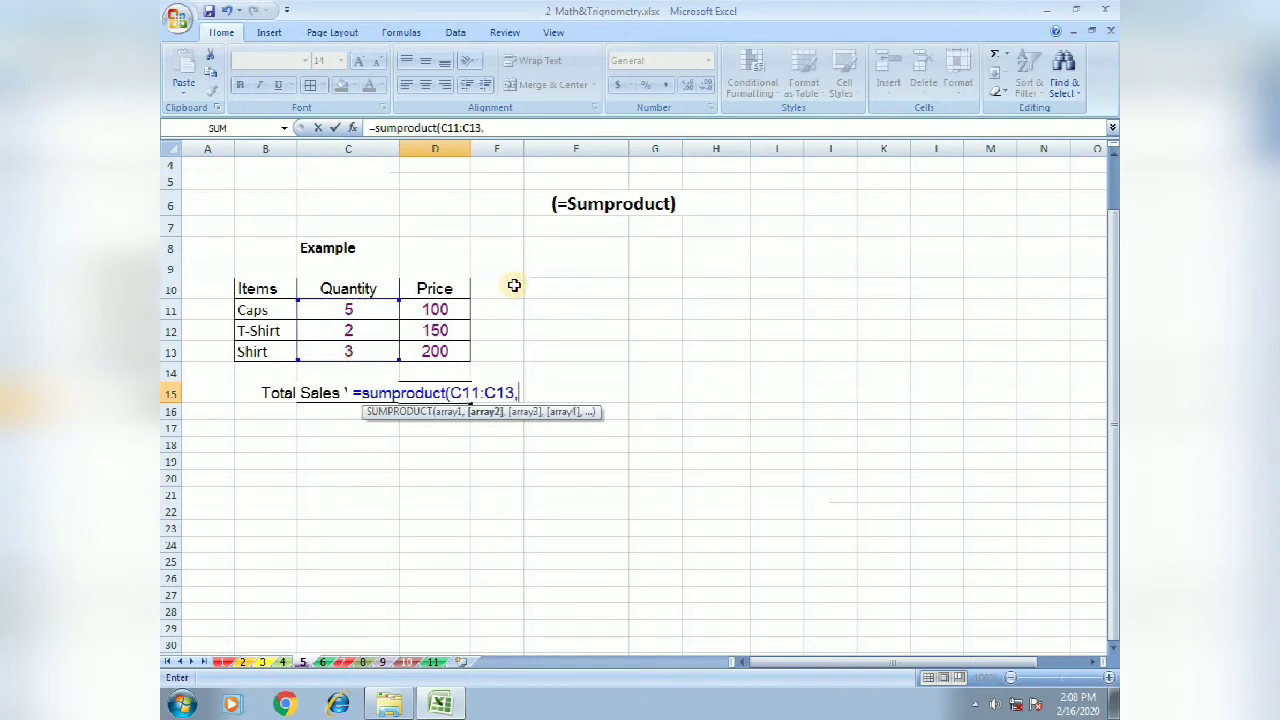
{"action": "left_click_drag", "start_coordinate": [456, 310], "coordinate": [455, 349]}
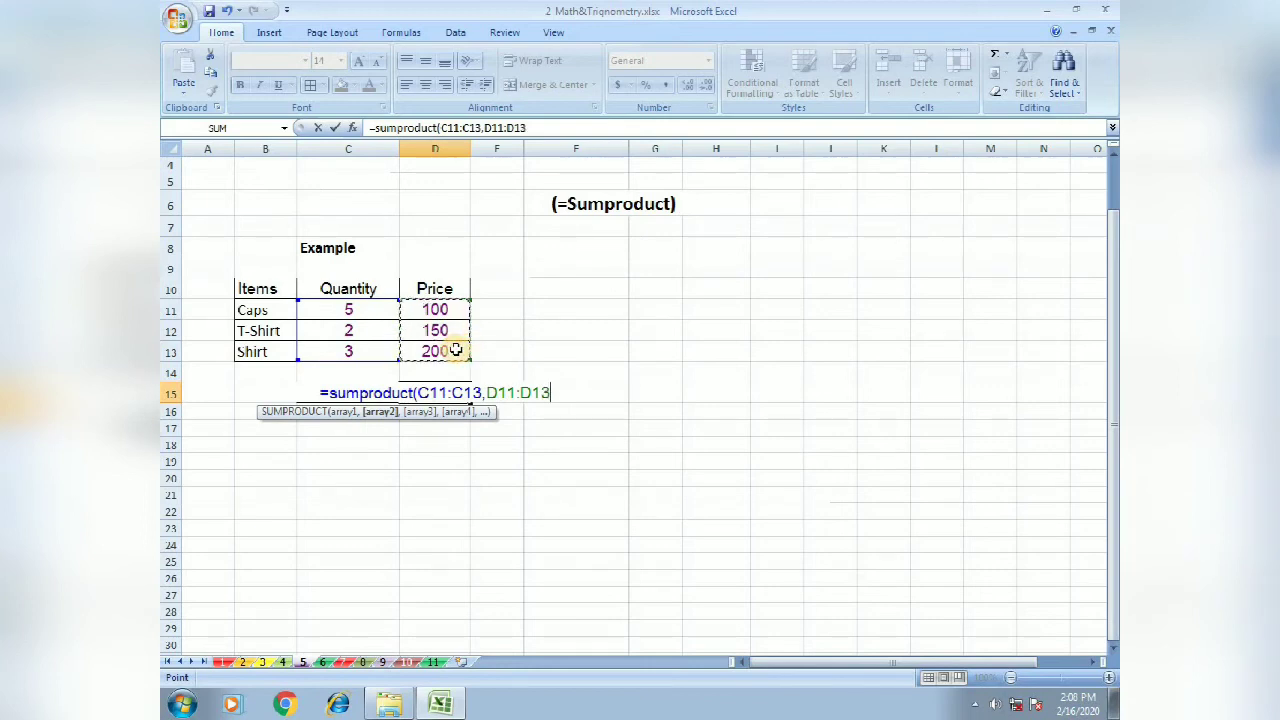
{"action": "type", "text": ")"}
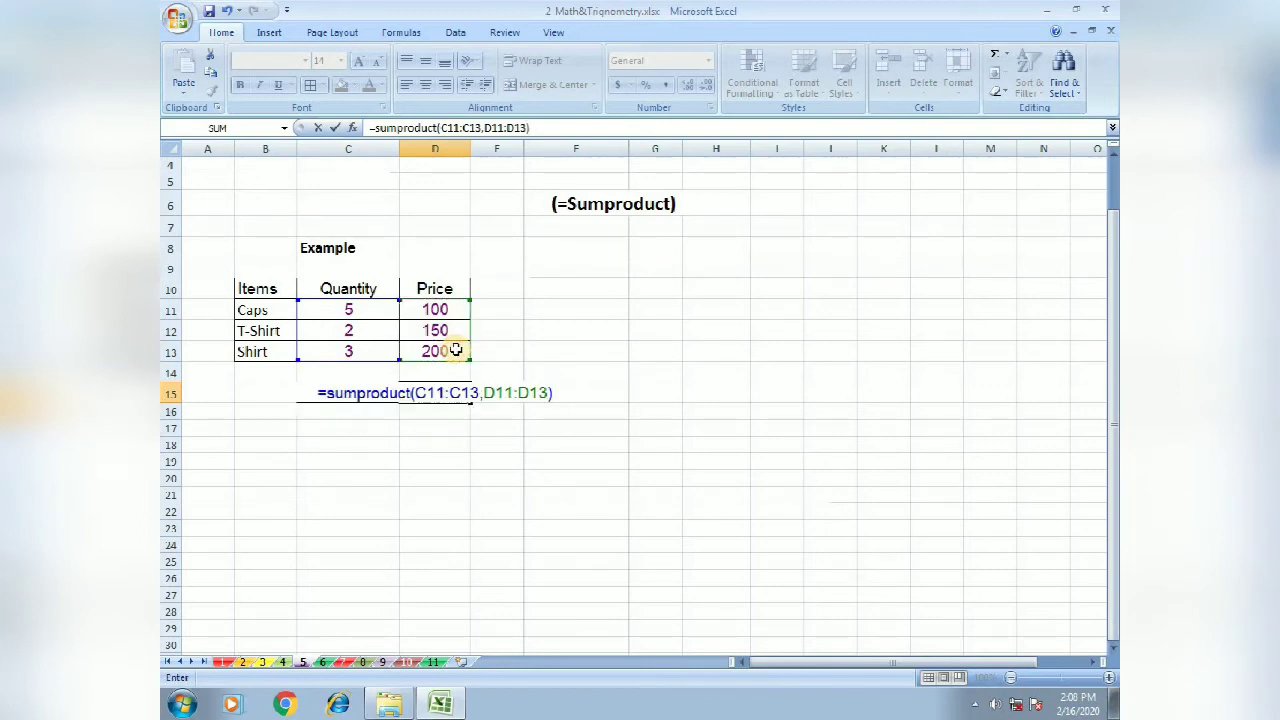
{"action": "key", "text": "Return"}
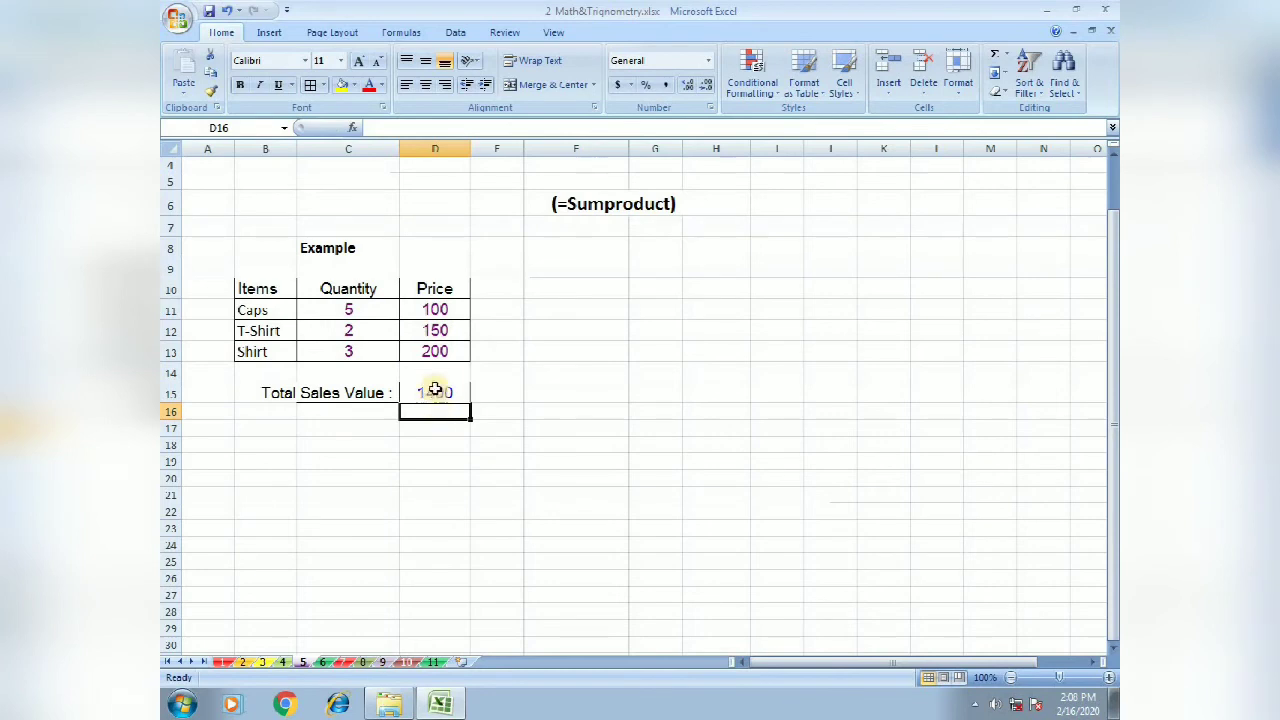
{"action": "left_click", "coordinate": [435, 392]}
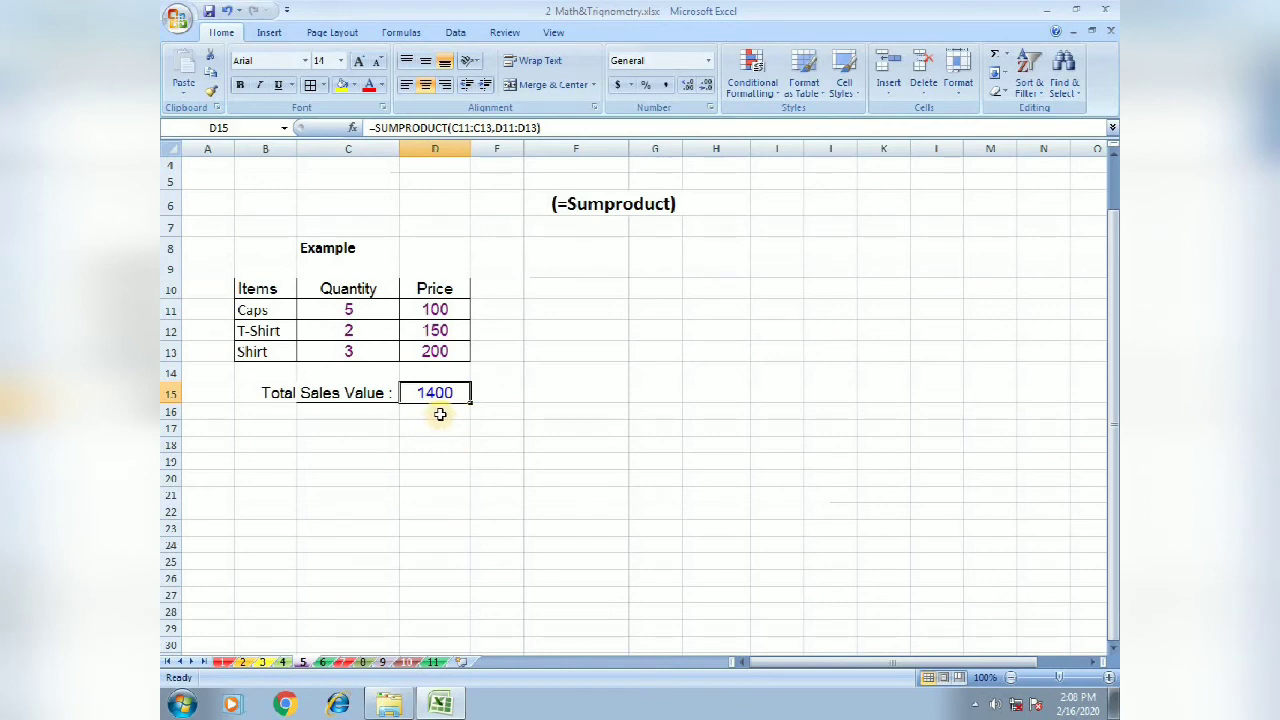
{"action": "left_click", "coordinate": [440, 414]}
{"action": "left_click", "coordinate": [442, 397]}
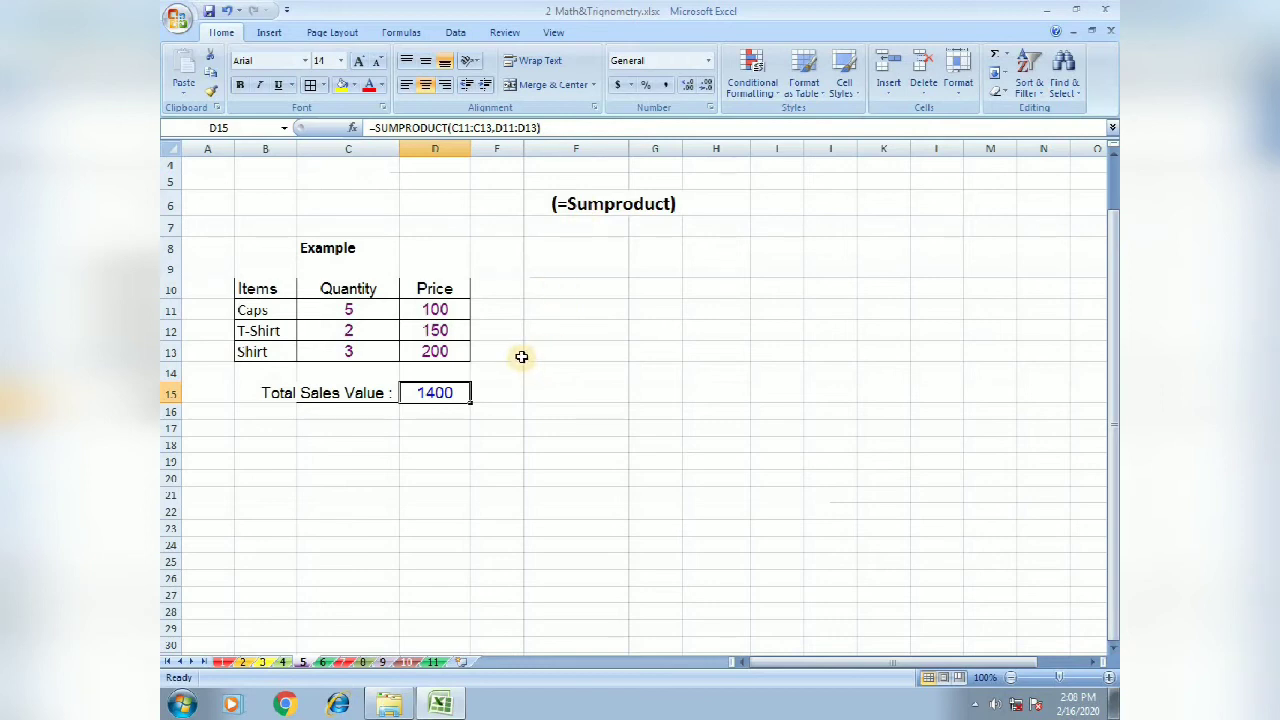
{"action": "left_click", "coordinate": [543, 309]}
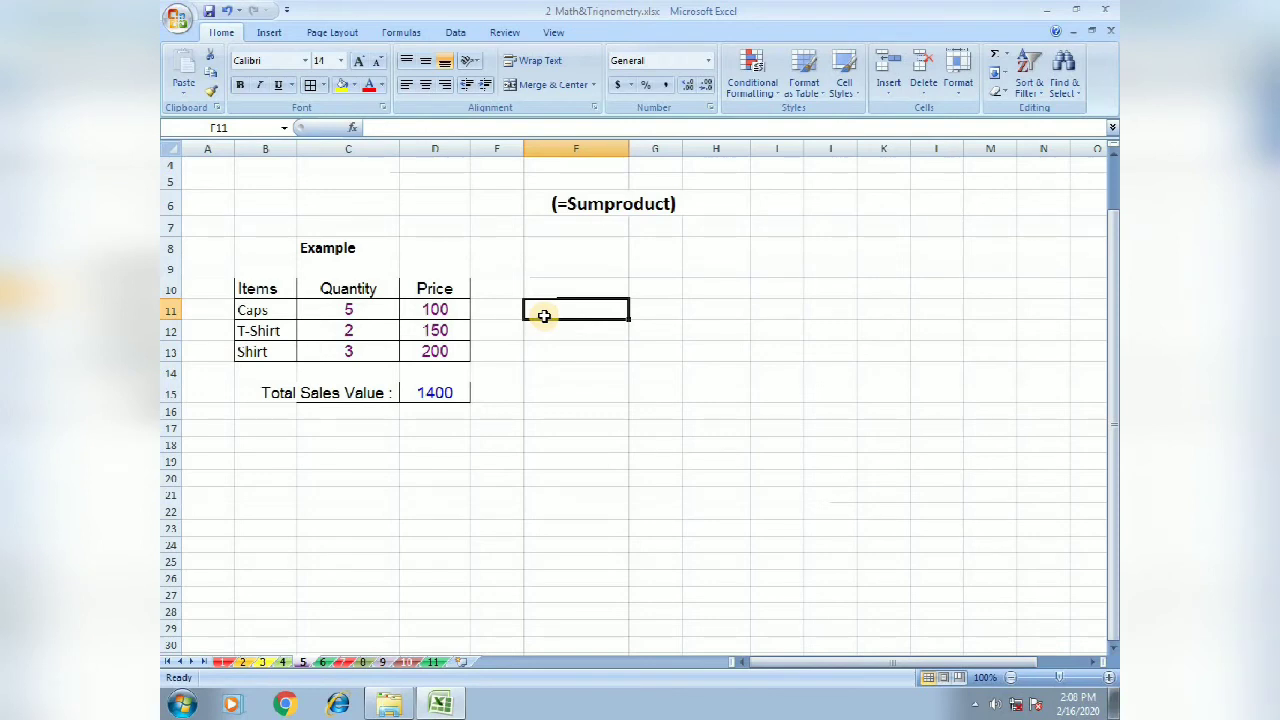
- Enter =PRODUCT(C11,D11) in F11 for the Caps row
{"action": "type", "text": "="}
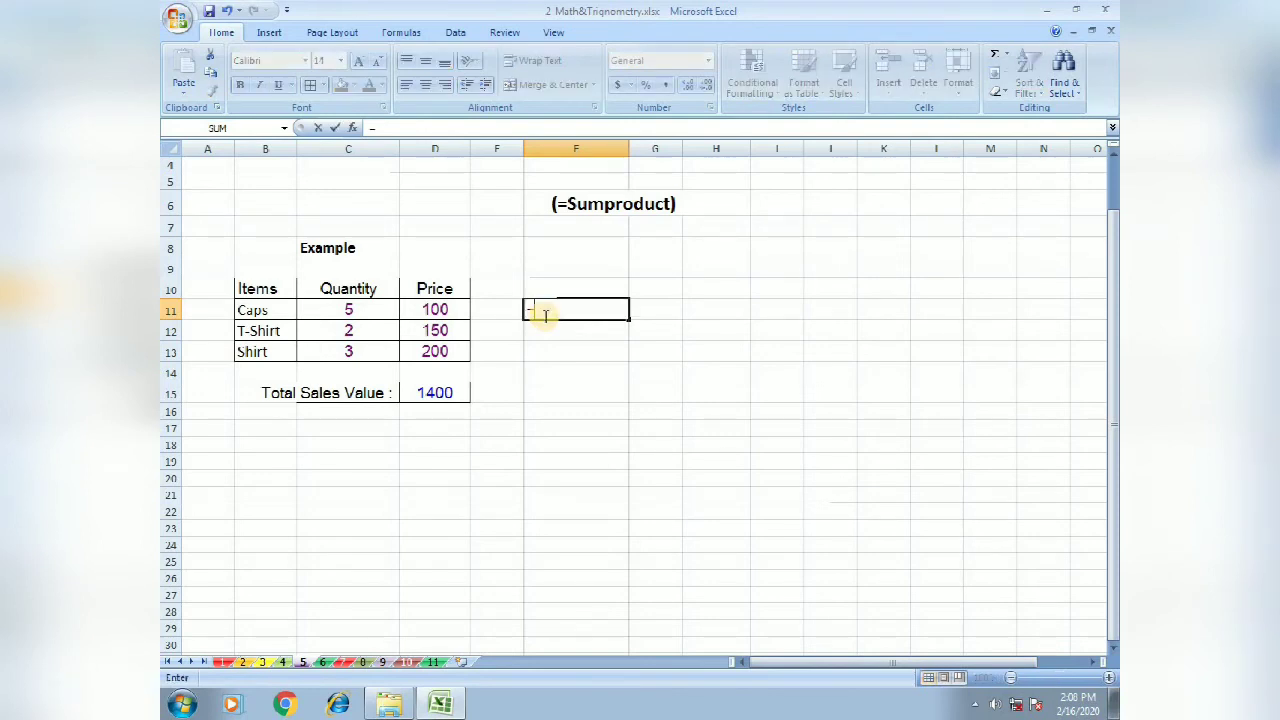
{"action": "type", "text": "product"}
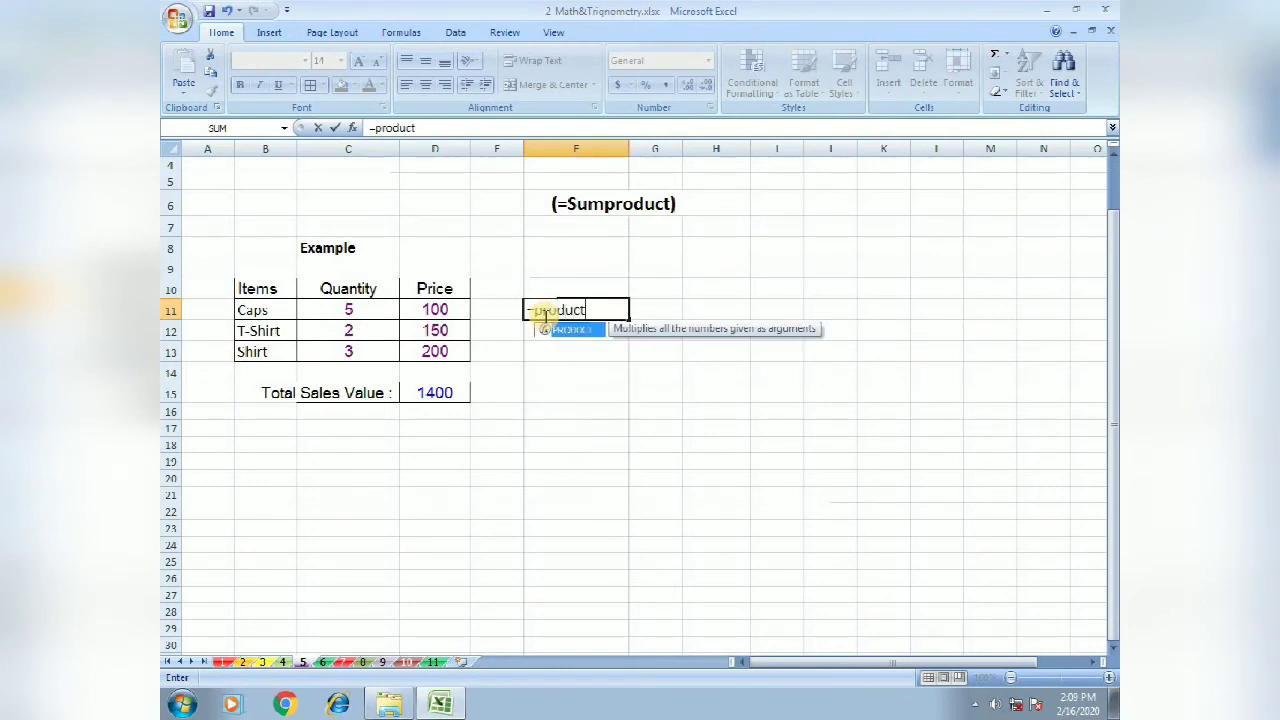
{"action": "type", "text": "("}
{"action": "left_click", "coordinate": [362, 309]}
{"action": "type", "text": ","}
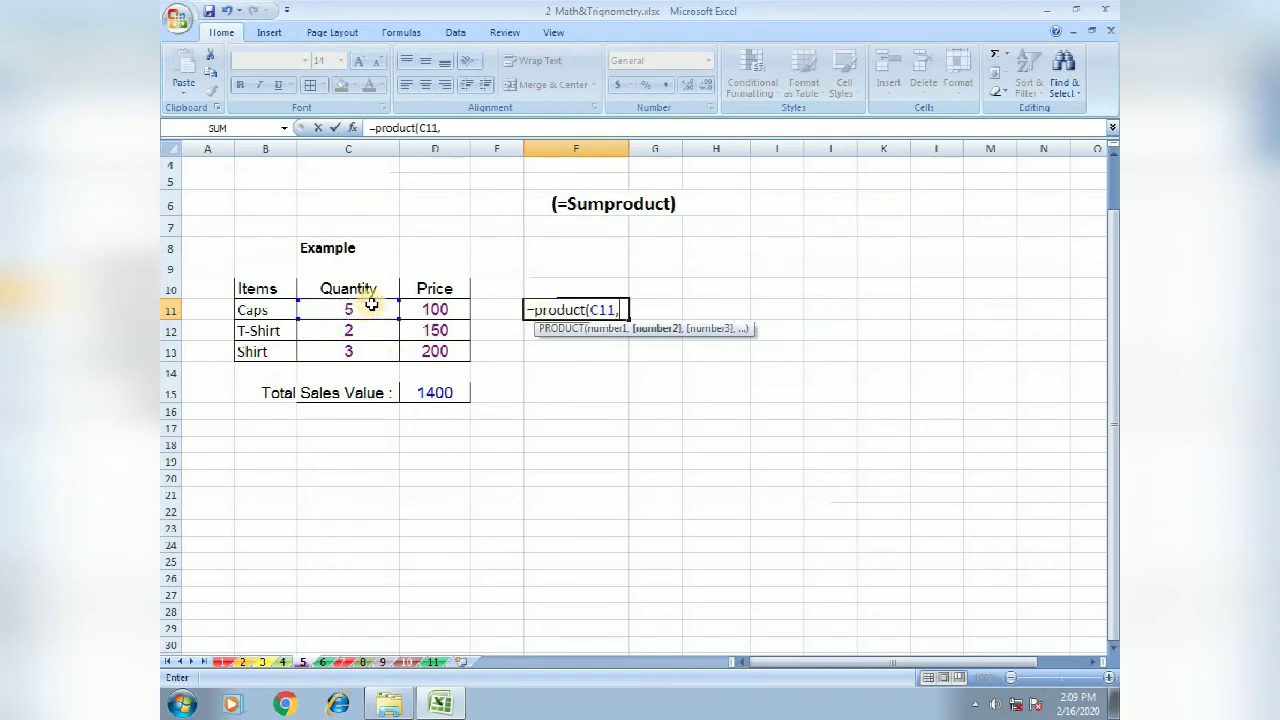
{"action": "left_click", "coordinate": [441, 310]}
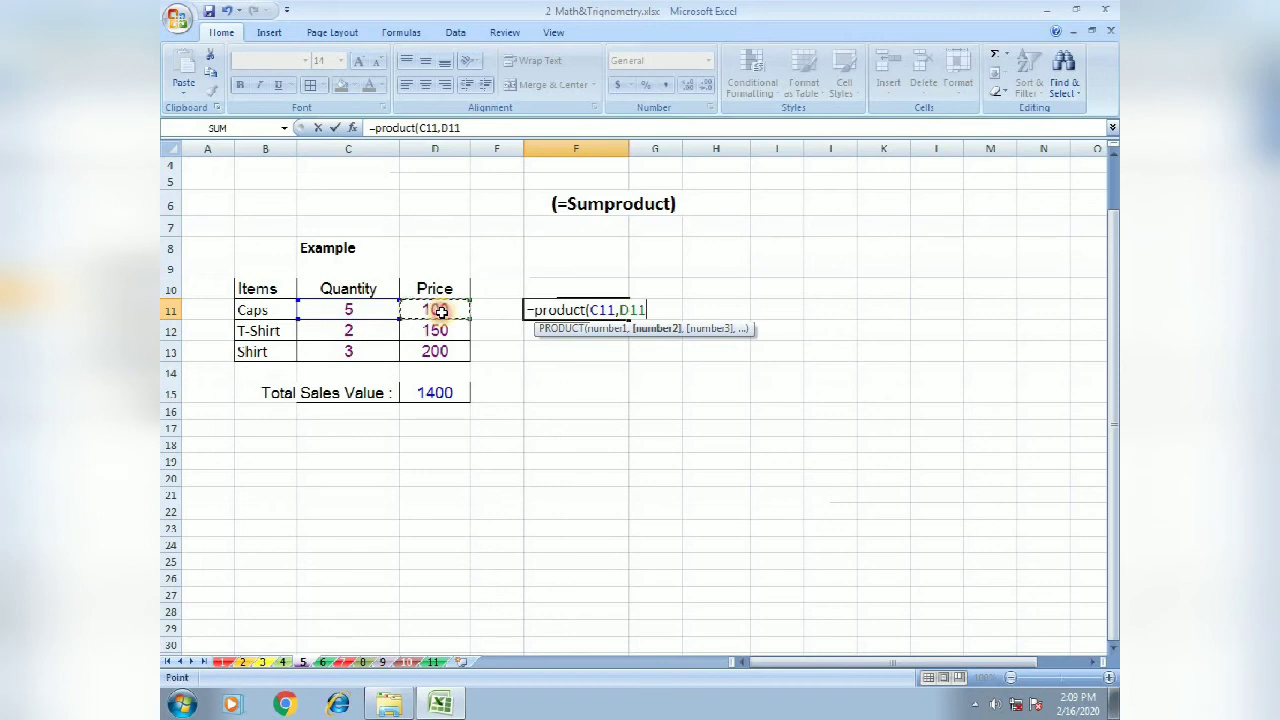
{"action": "type", "text": ")"}
{"action": "key", "text": "Return"}
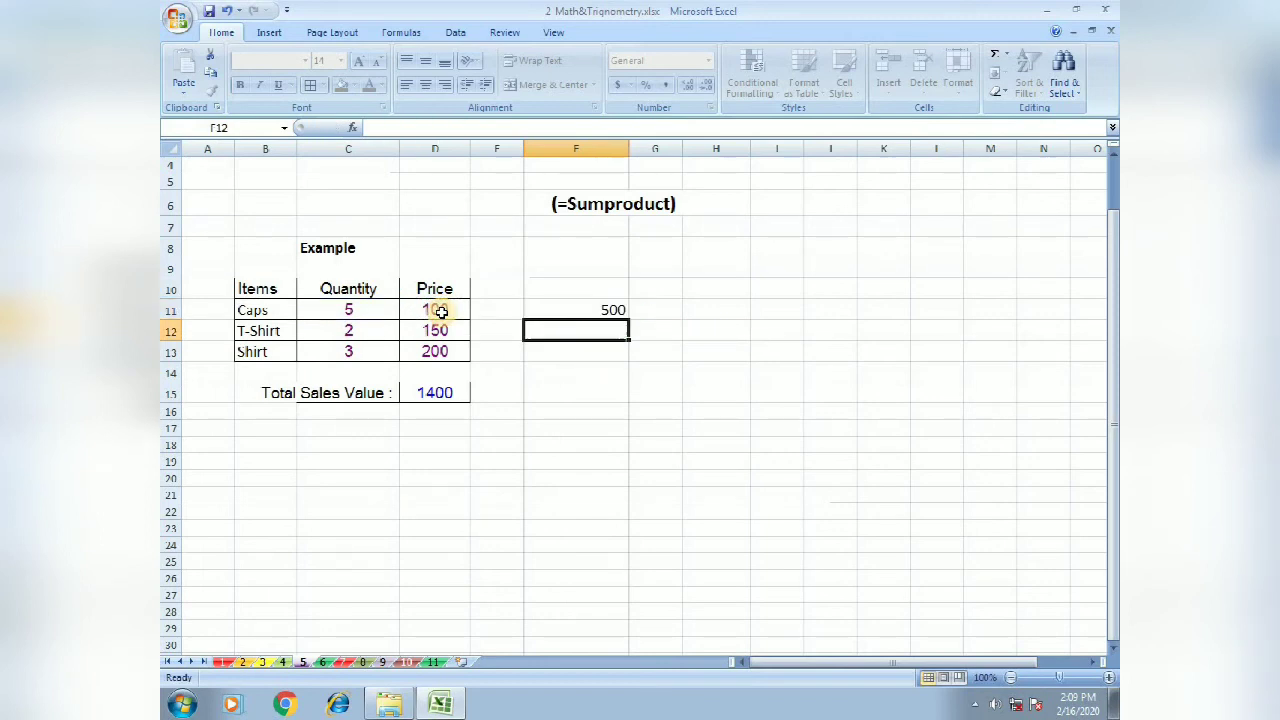
- Fill the PRODUCT formula down to F13, giving 500, 300 and 600
{"action": "left_click", "coordinate": [617, 316]}
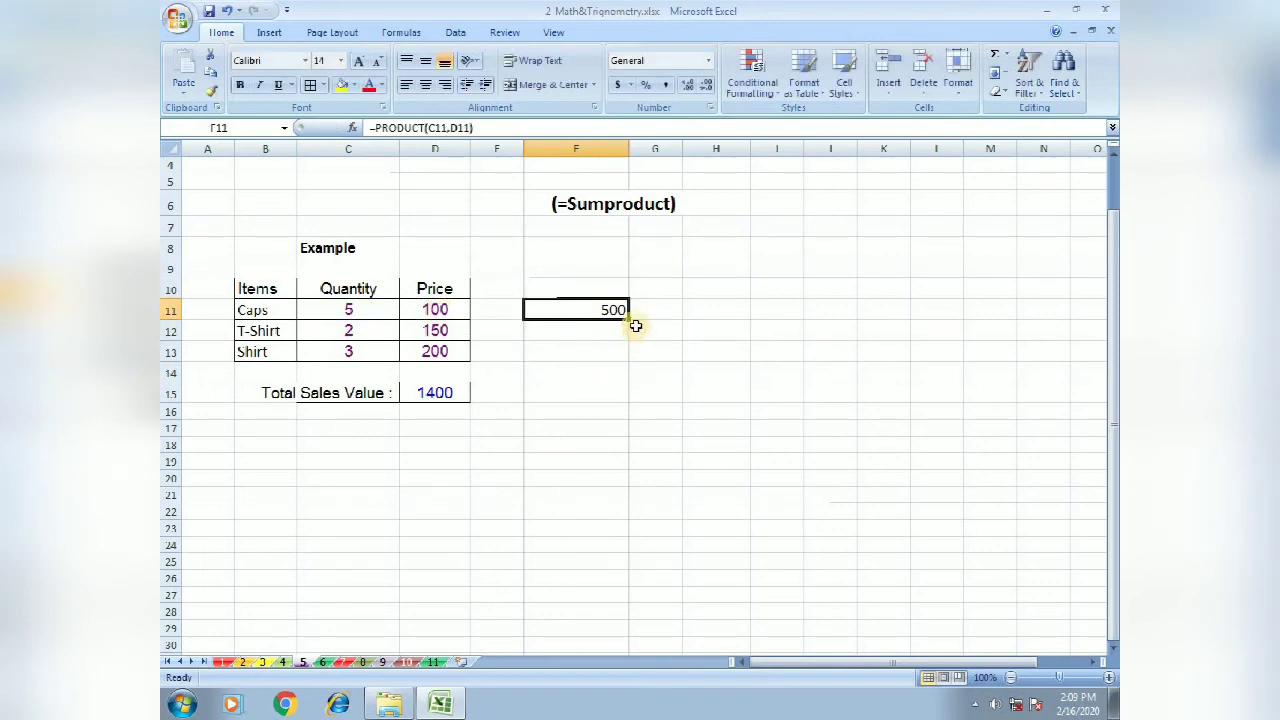
{"action": "left_click_drag", "start_coordinate": [628, 319], "coordinate": [623, 360]}
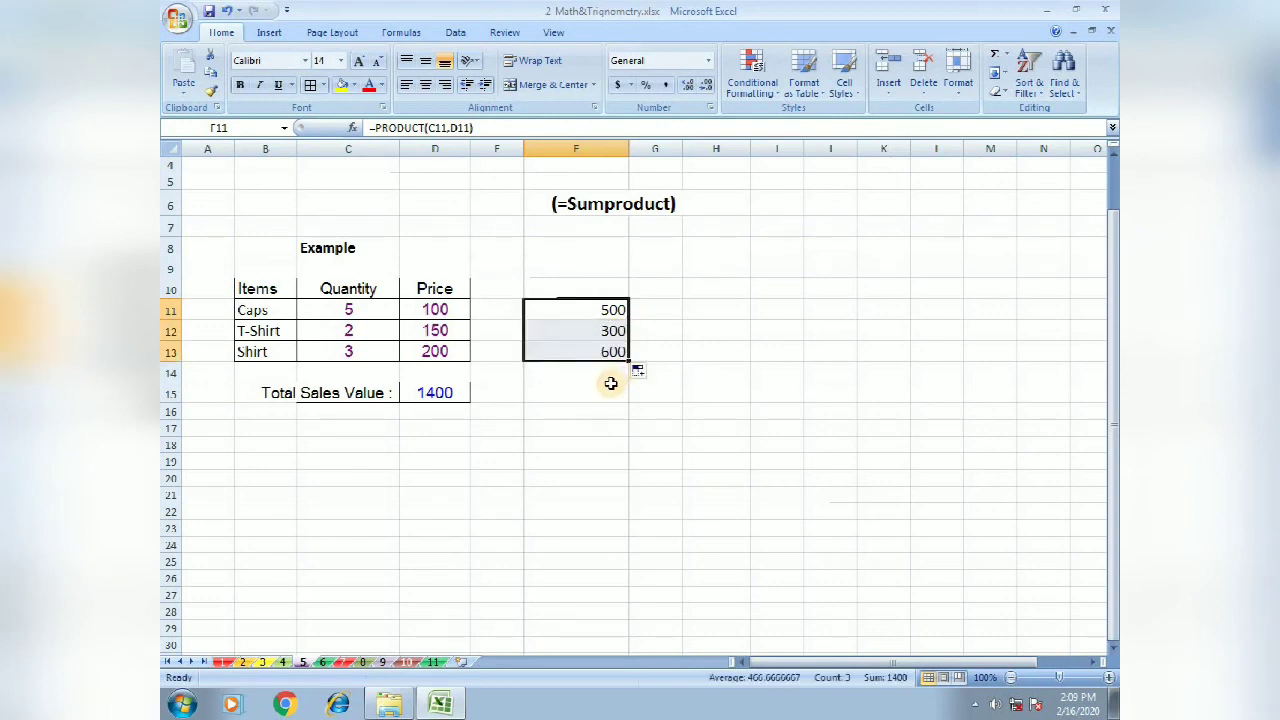
{"action": "left_click", "coordinate": [608, 374]}
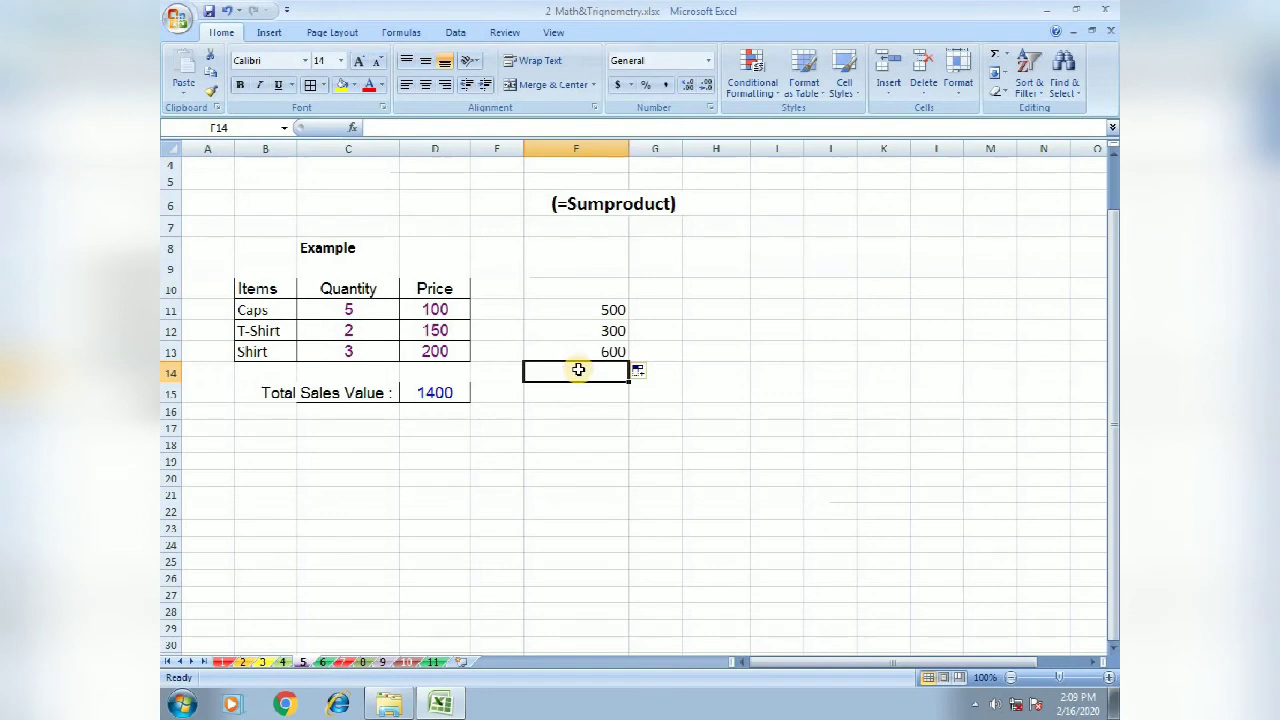
- Enter =SUM(F11:F13) in F14 to get 1400 and compare it with D15
{"action": "type", "text": "=s"}
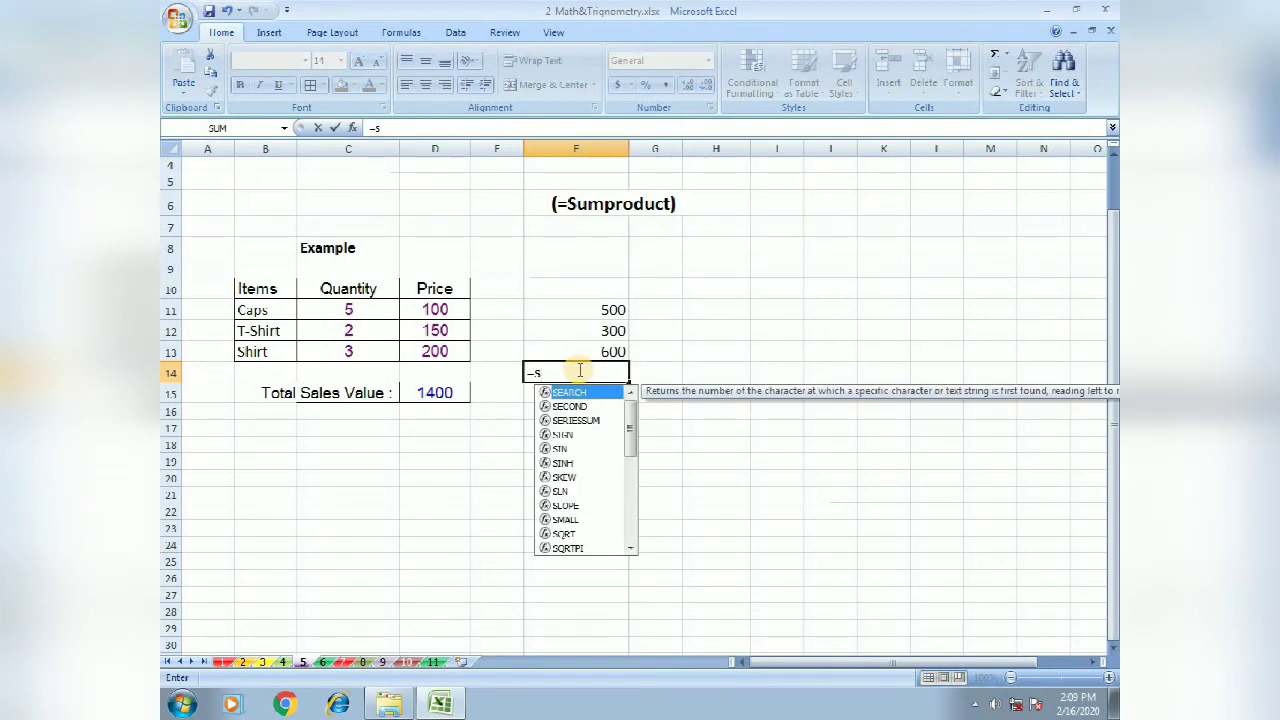
{"action": "type", "text": "um("}
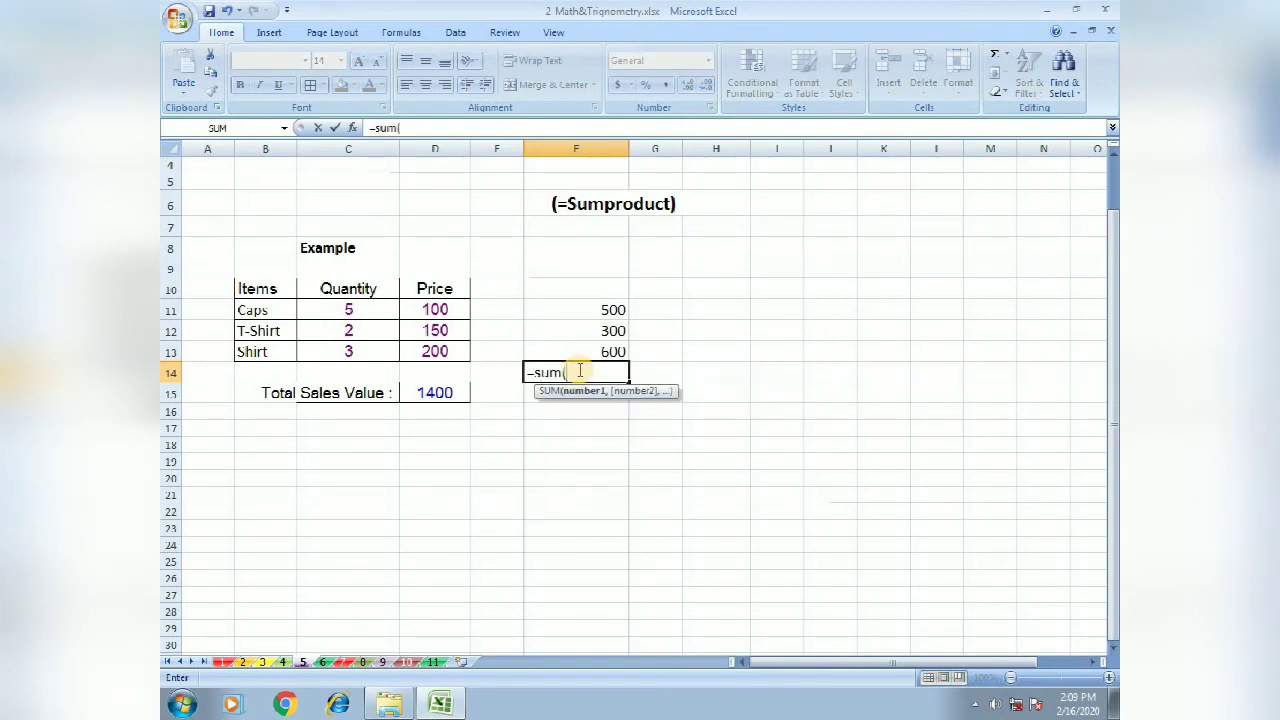
{"action": "left_click_drag", "start_coordinate": [614, 307], "coordinate": [617, 348]}
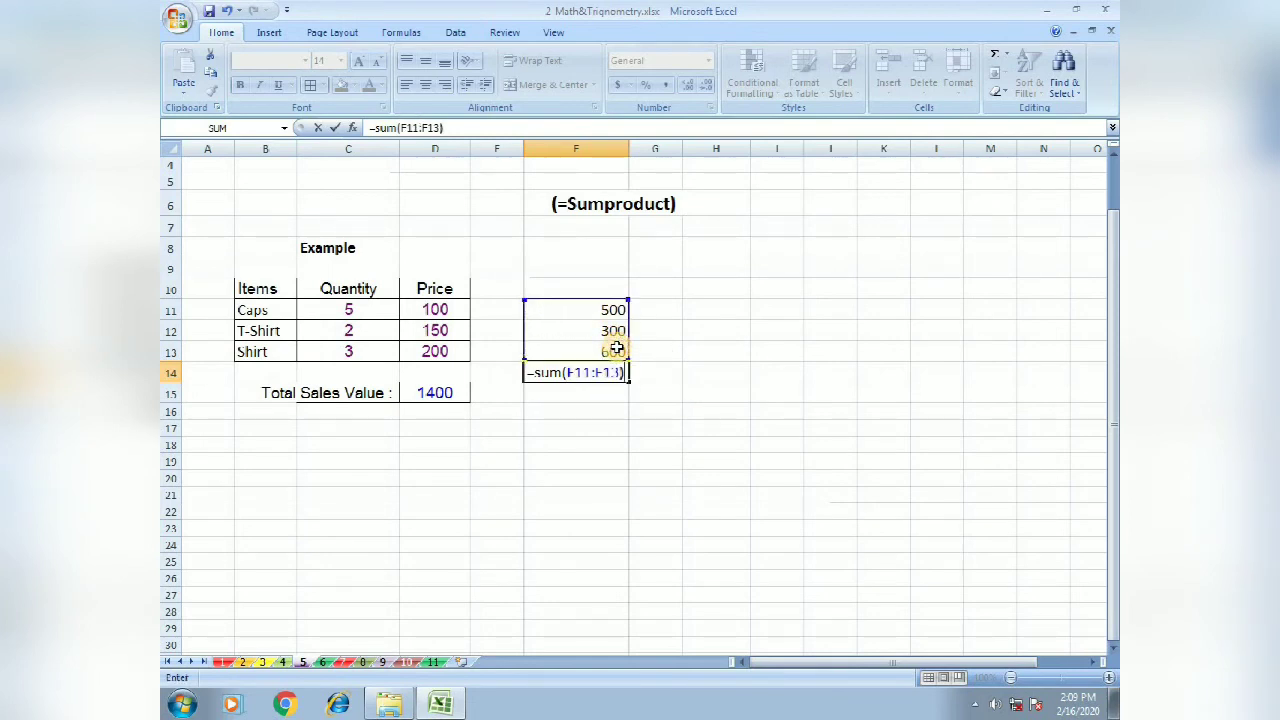
{"action": "key", "text": "Return"}
{"action": "left_click", "coordinate": [604, 376]}
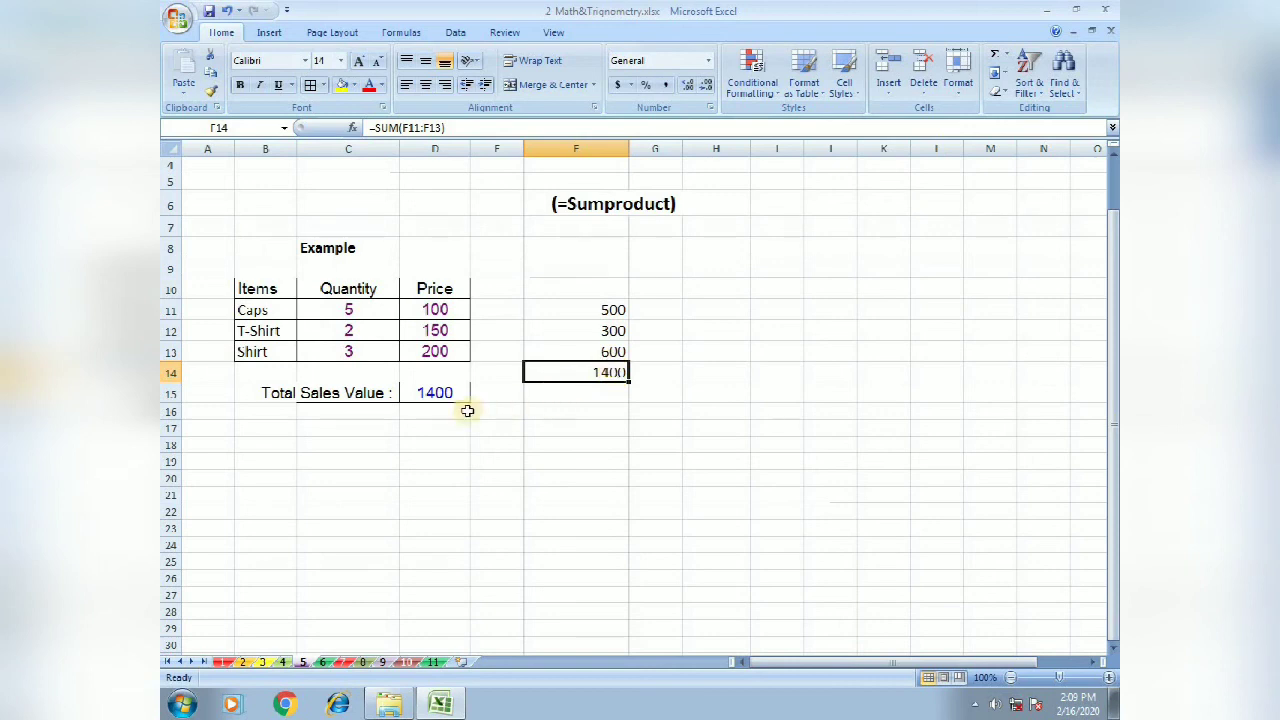
{"action": "left_click", "coordinate": [437, 395]}
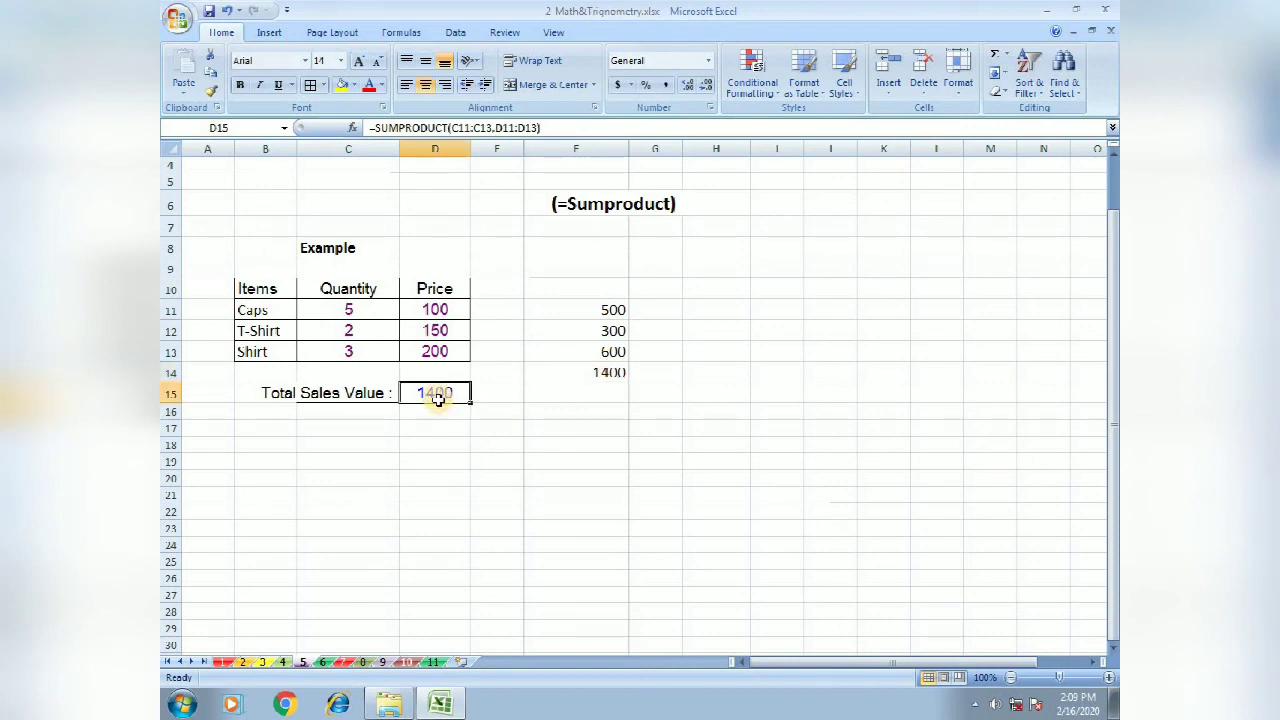